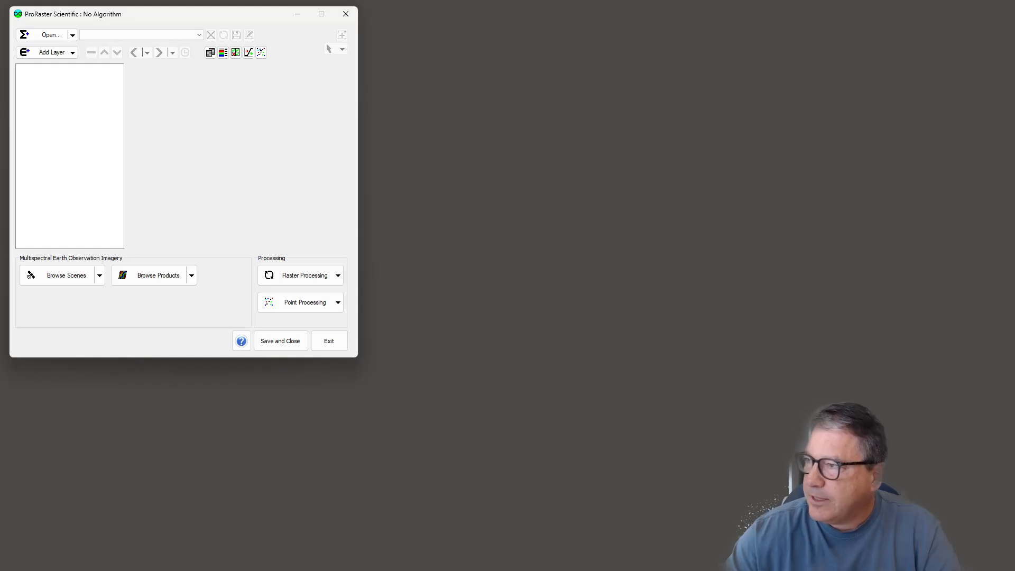
Load the P1134 aeromagnetic survey points as a new algorithm and set the Color component's resolution adjustment to 0.
left_click_drag(565, 369, 221, 183)
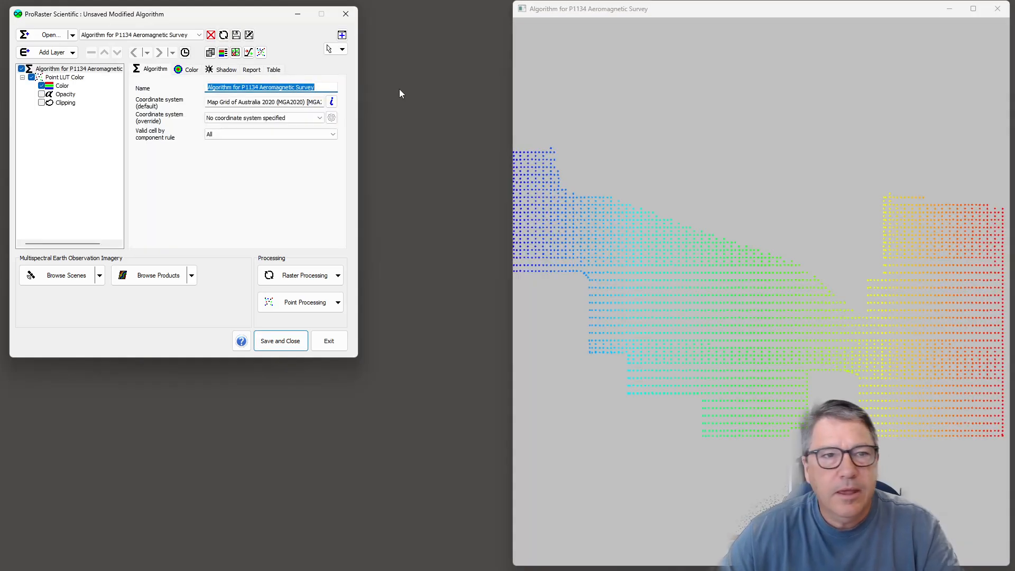
left_click(62, 86)
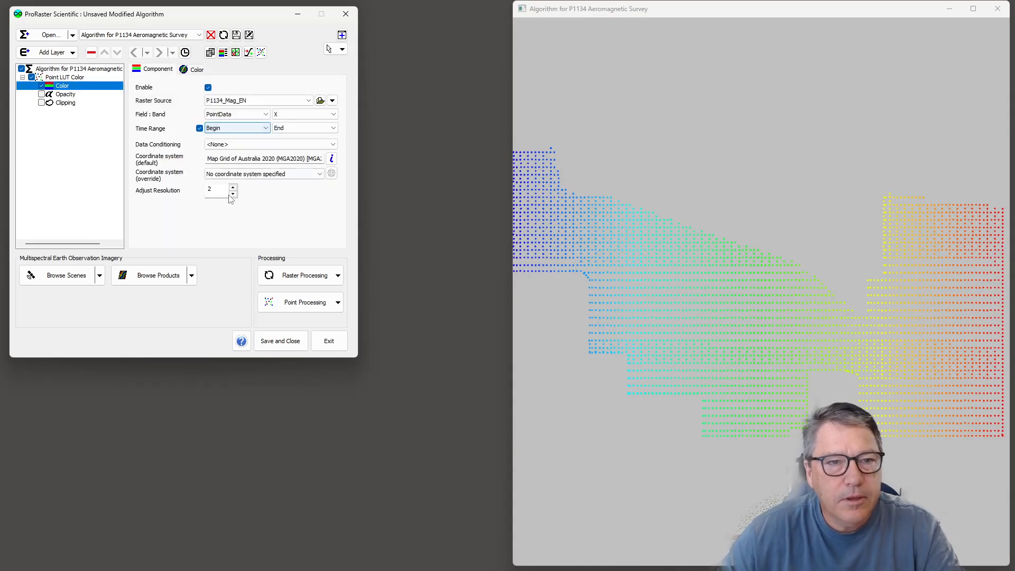
left_click(232, 194)
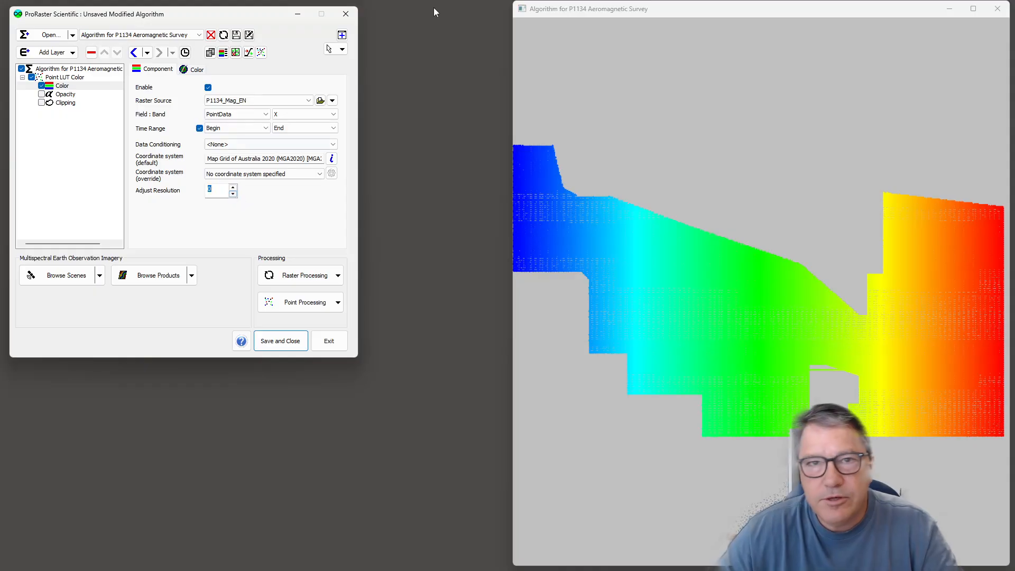
Enlarge the map preview and color the points by the Mag_micro band using the Stable Equal Area Transform.
left_click_drag(511, 2, 274, 10)
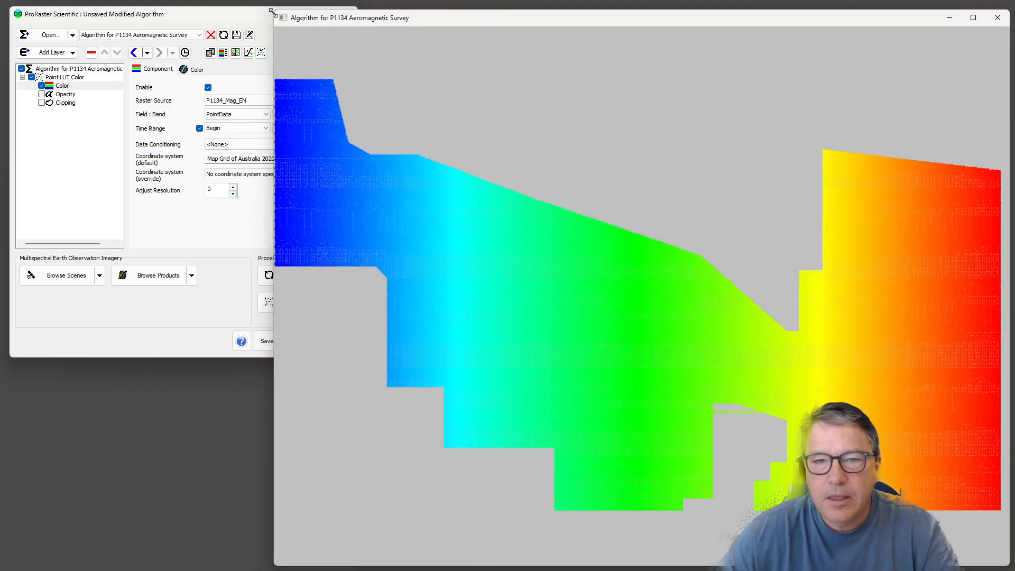
left_click(210, 240)
left_click(308, 117)
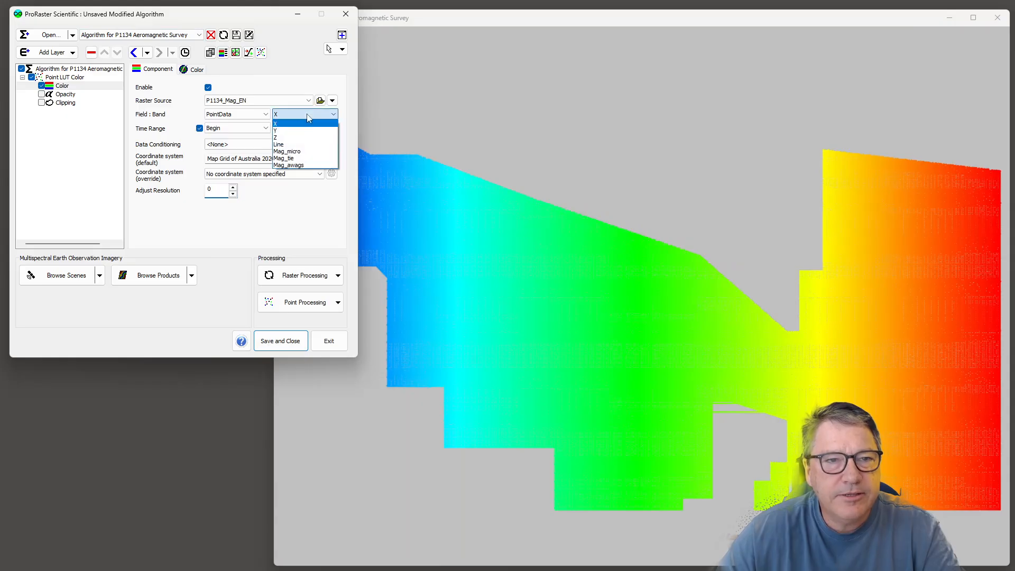
left_click(299, 152)
left_click(188, 69)
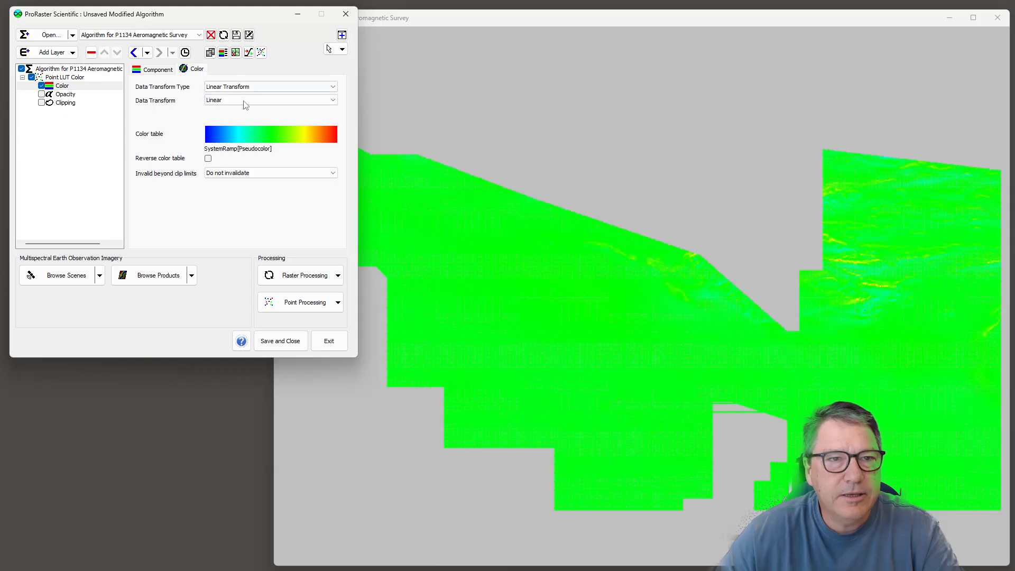
left_click(245, 86)
left_click(241, 133)
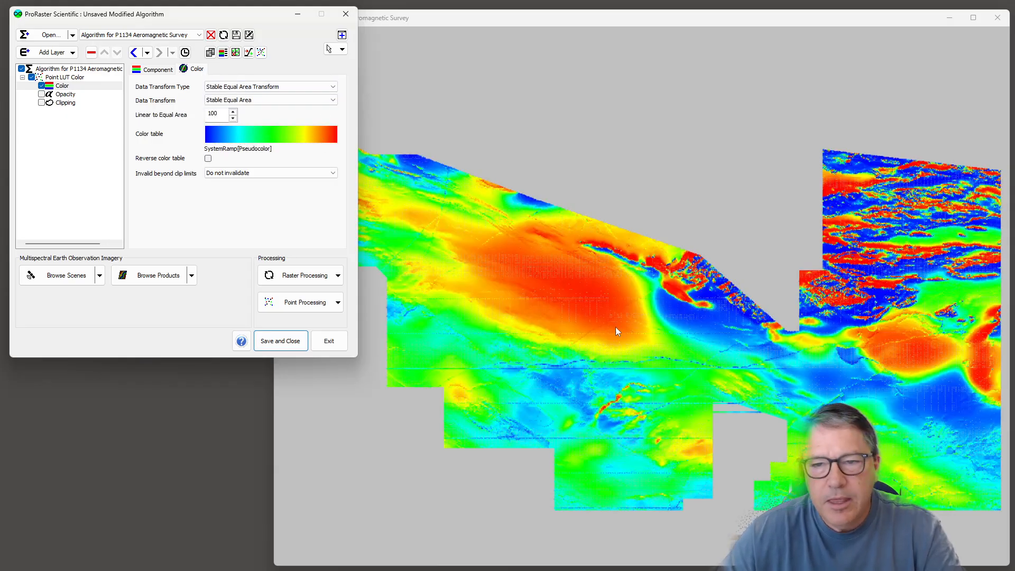
Measure the distance between two adjacent north-south survey lines and between two adjacent east-west tie lines.
scroll(605, 316, "up", 5)
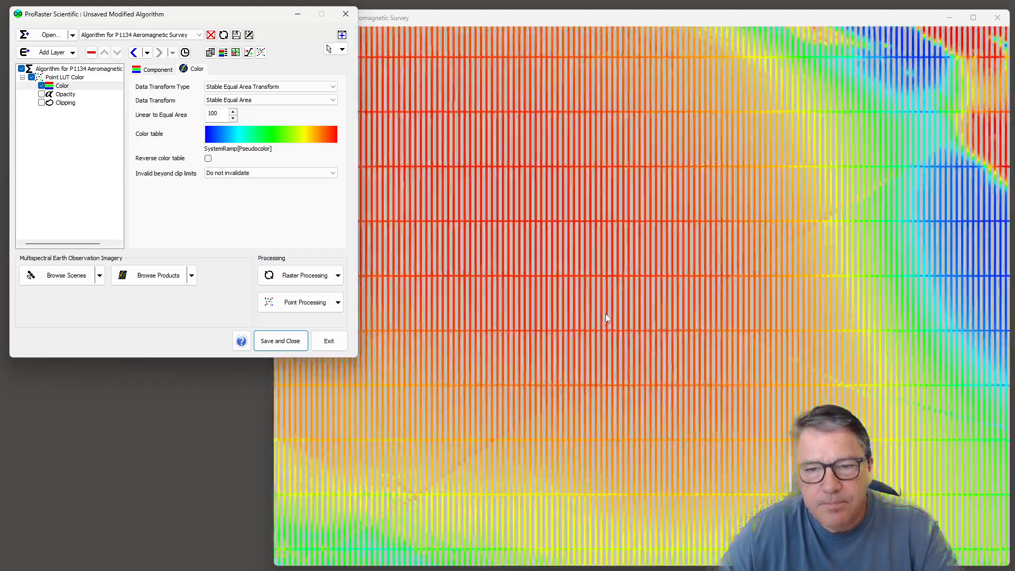
scroll(606, 317, "up", 2)
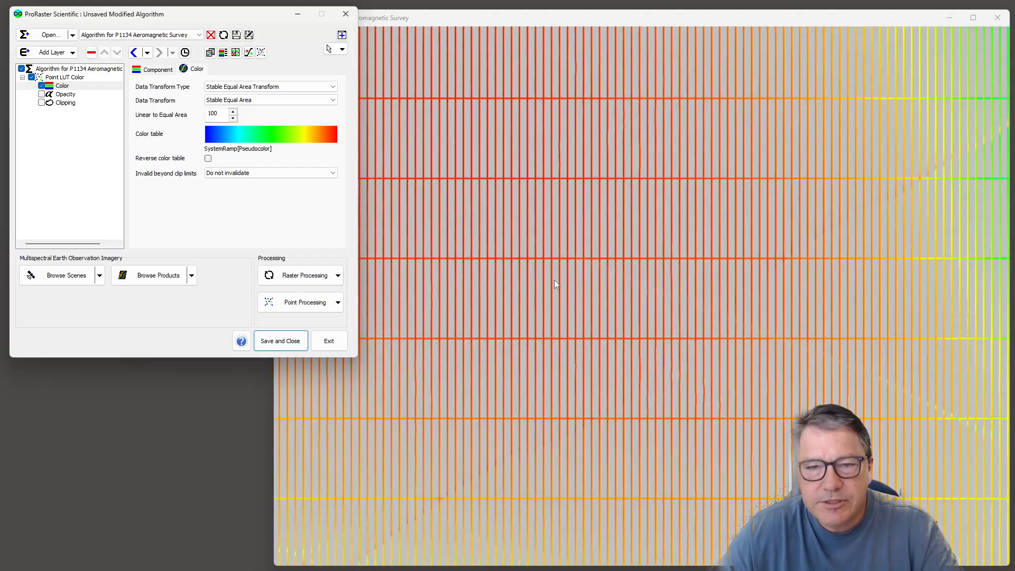
scroll(553, 309, "up", 3)
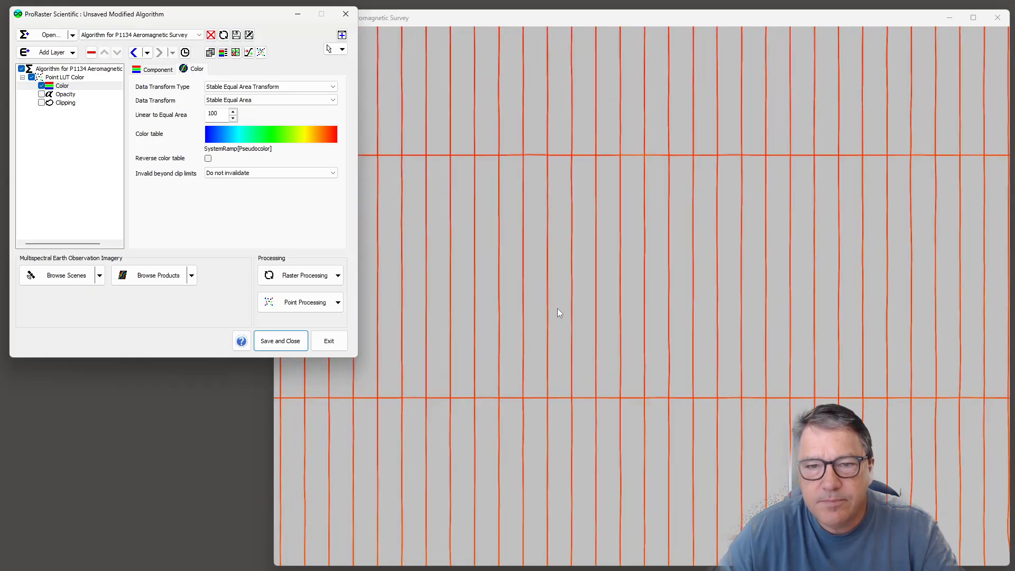
right_click(557, 310)
left_click(597, 394)
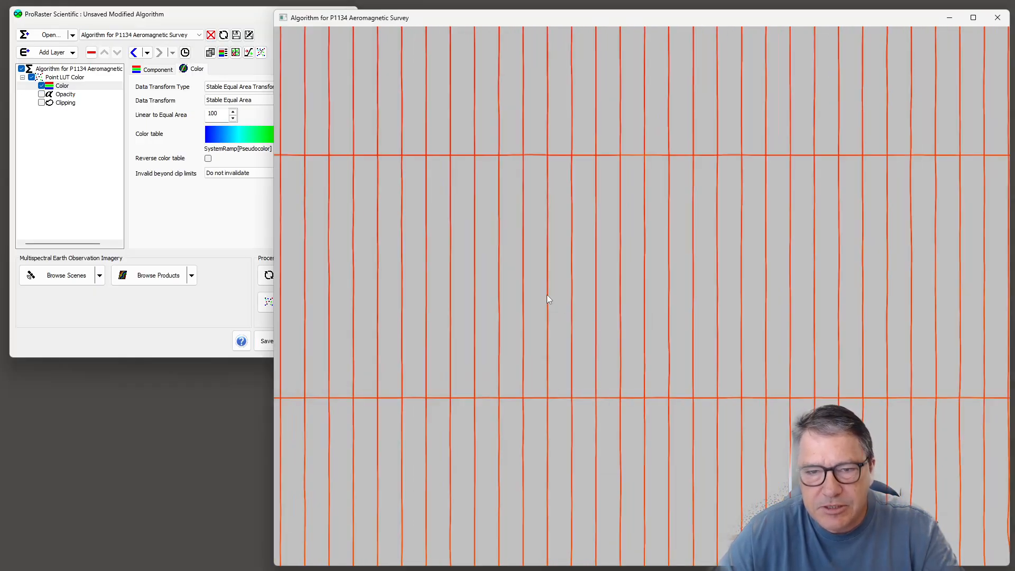
left_click_drag(547, 295, 572, 294)
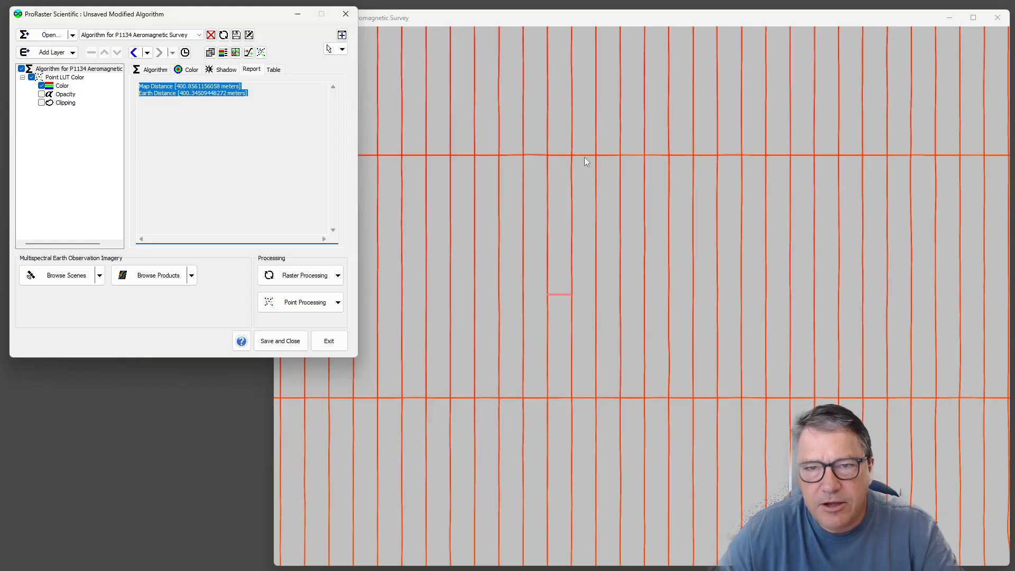
left_click_drag(586, 155, 583, 396)
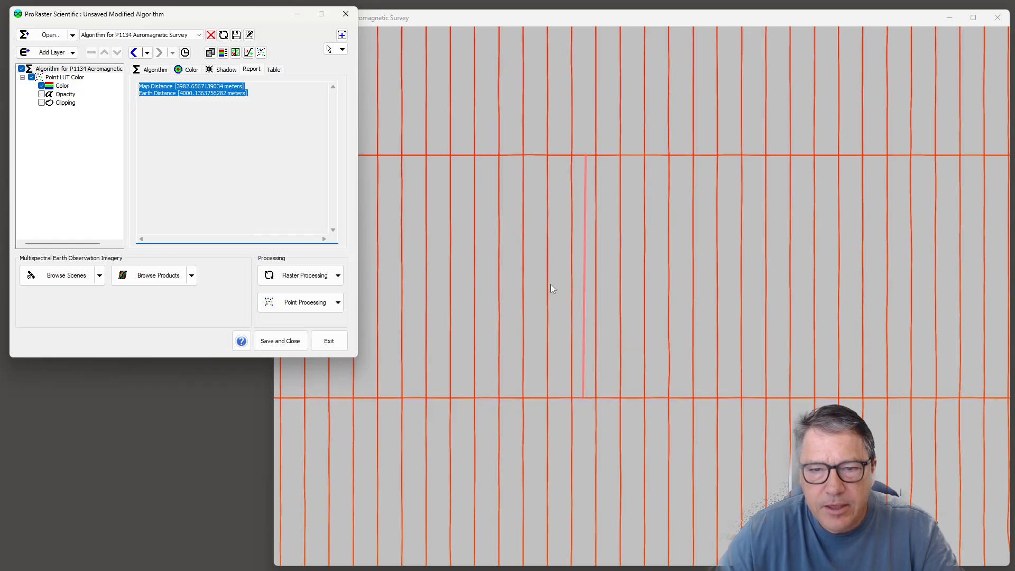
Measure the spacing between two neighbouring sample points along a survey line, and return to the Pointer tool.
scroll(548, 283, "up", 3)
scroll(548, 288, "up", 5)
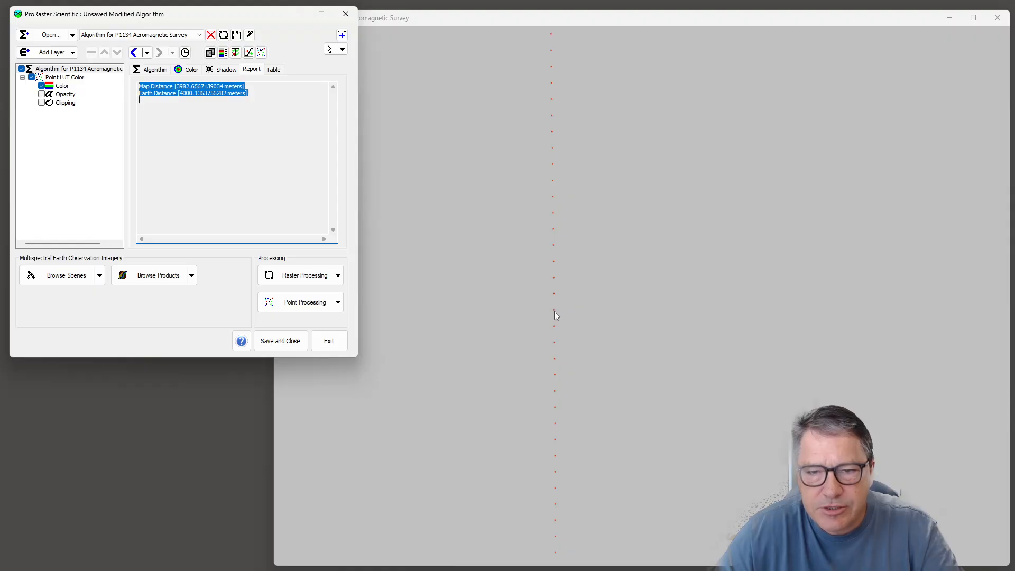
left_click_drag(554, 310, 555, 278)
scroll(581, 272, "down", 3)
right_click(583, 275)
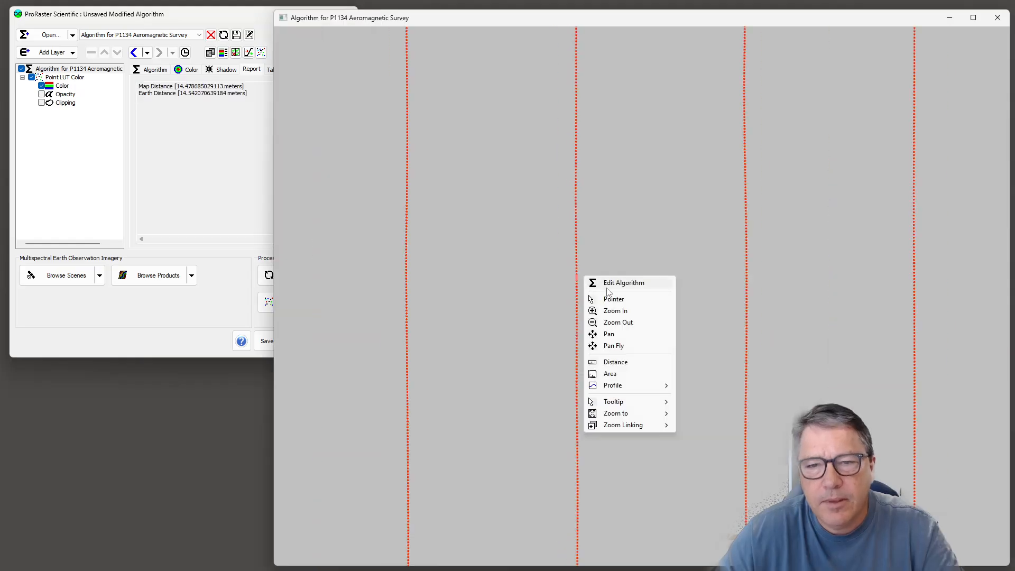
left_click(611, 300)
Examine the survey-line and tie-line pattern at several scales, from individual lines to the whole survey area.
scroll(610, 299, "down", 4)
scroll(608, 301, "down", 6)
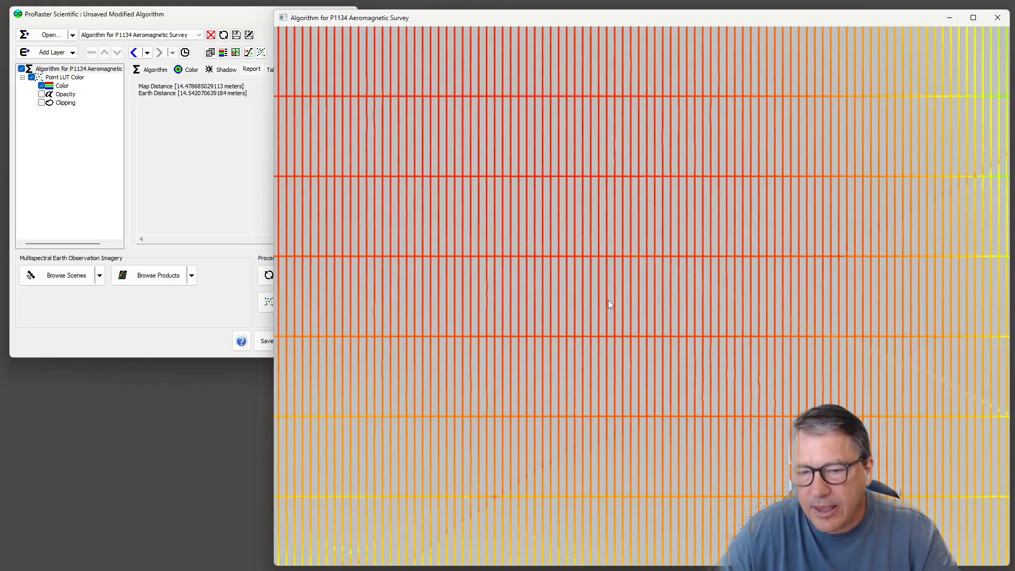
scroll(628, 315, "down", 3)
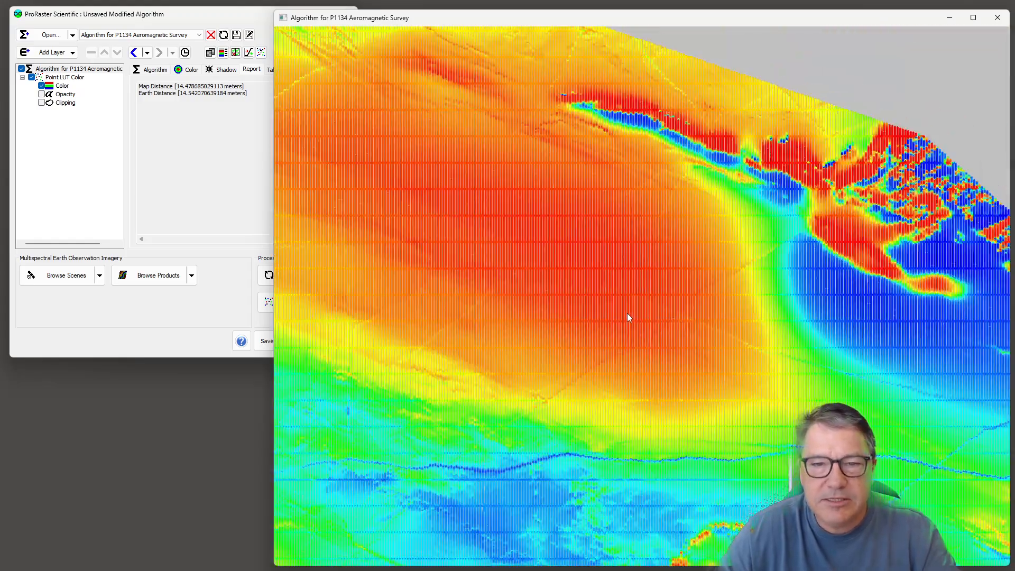
scroll(620, 315, "up", 6)
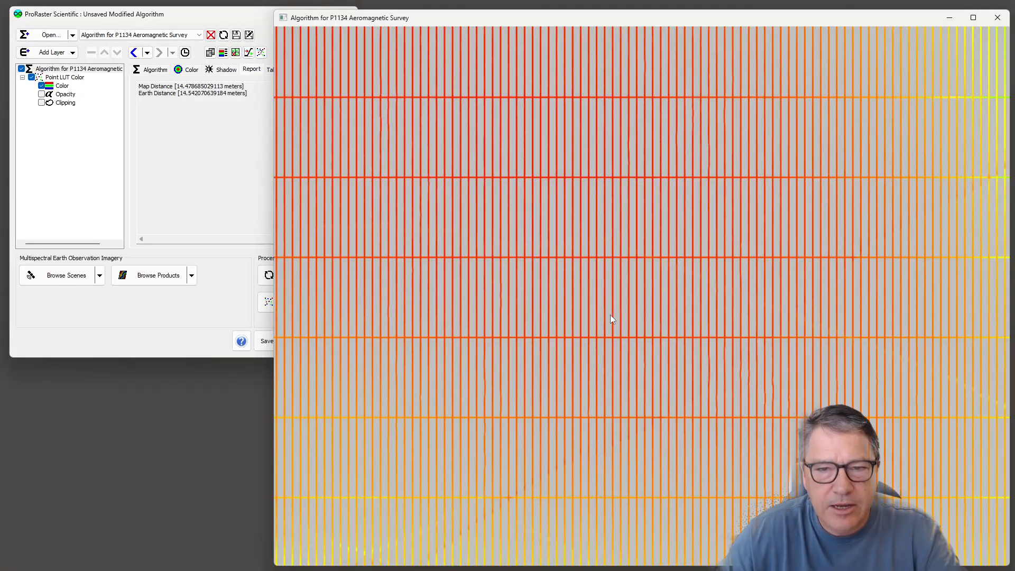
scroll(599, 296, "down", 2)
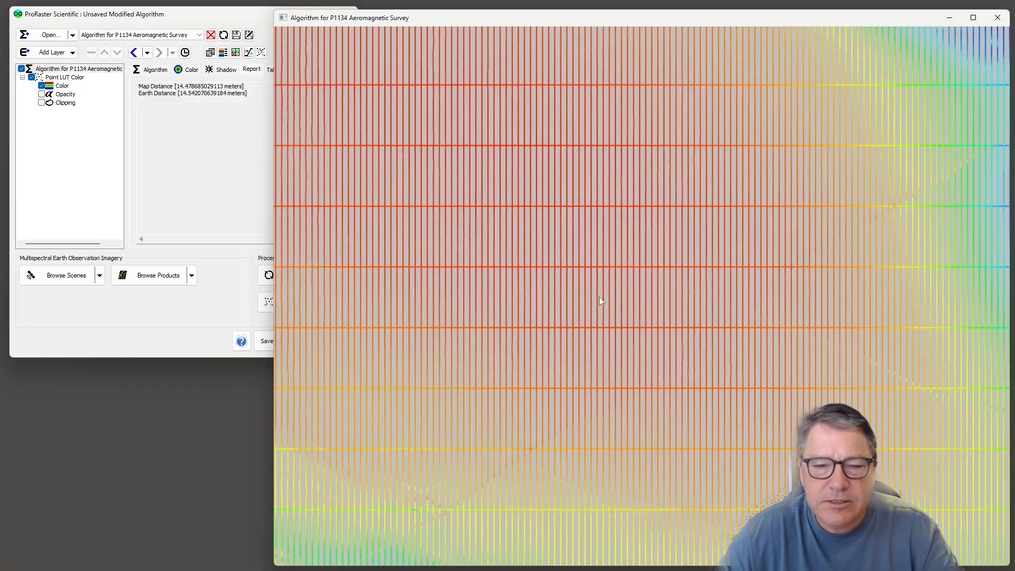
scroll(600, 298, "down", 3)
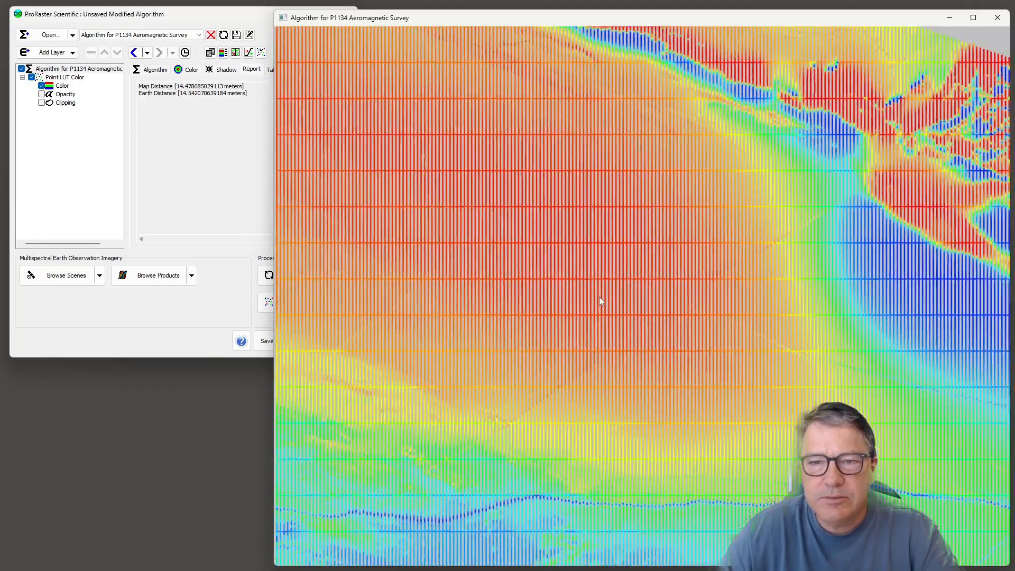
scroll(599, 300, "down", 2)
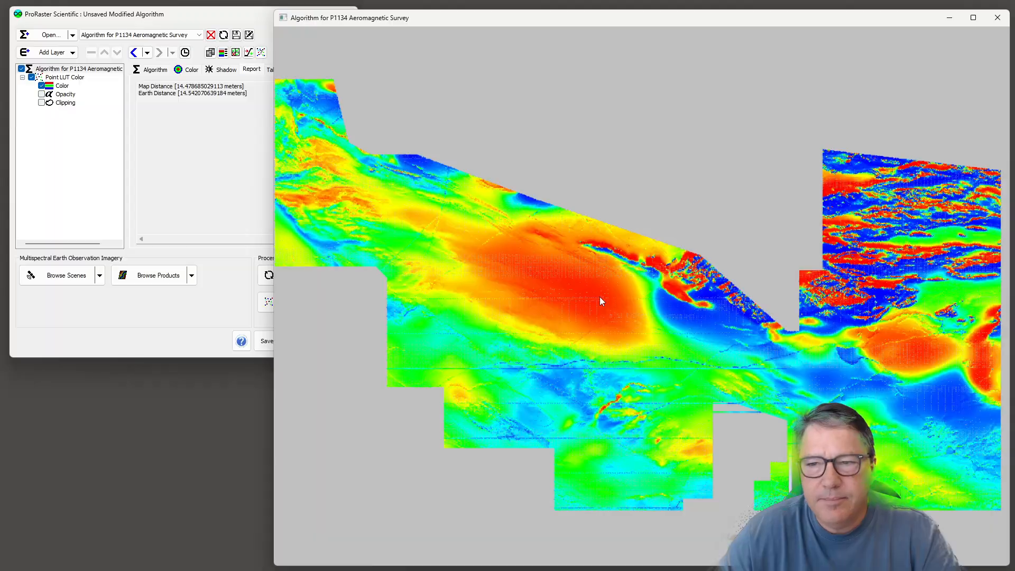
left_click_drag(610, 311, 612, 311)
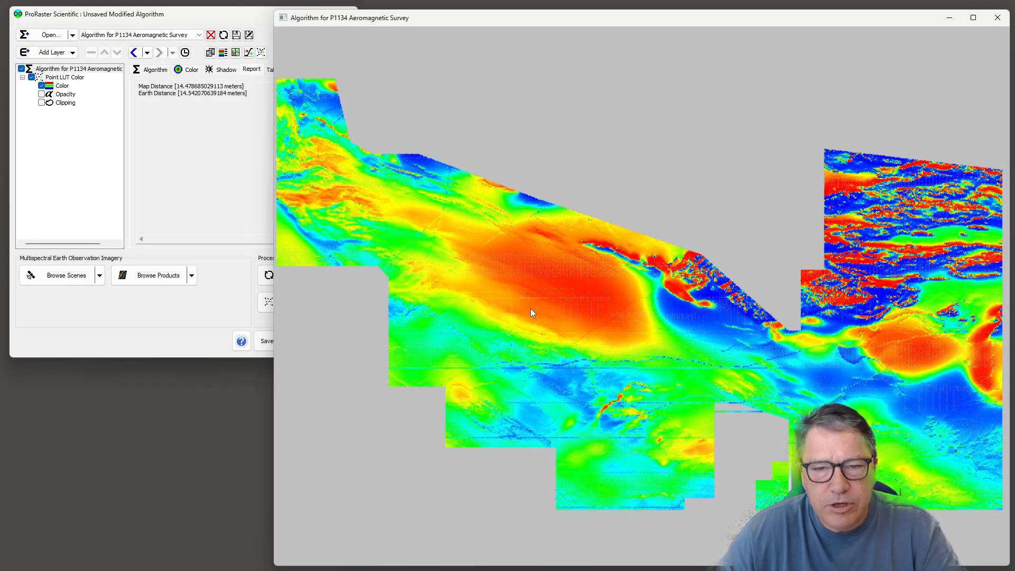
scroll(531, 310, "up", 2)
scroll(529, 309, "up", 3)
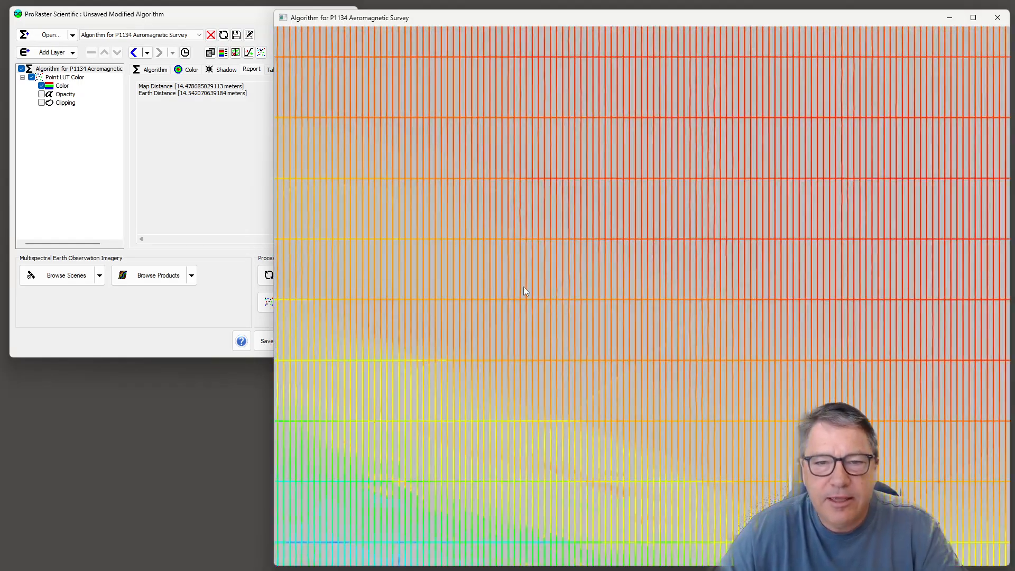
Enable the Clipping component using the Line band with the P1134 Tie Lines data conditioning to remove the tie lines.
left_click(186, 15)
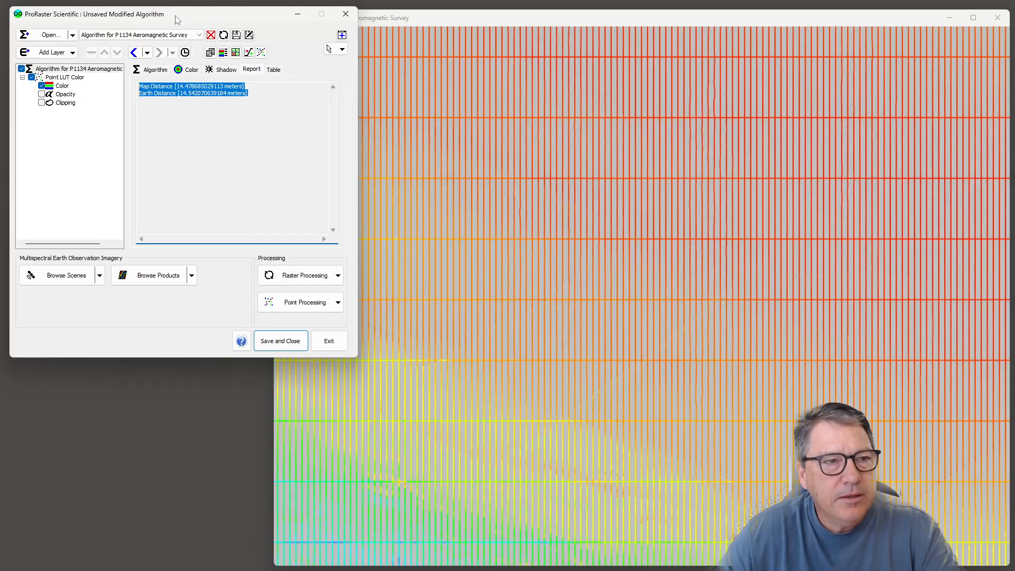
left_click(68, 104)
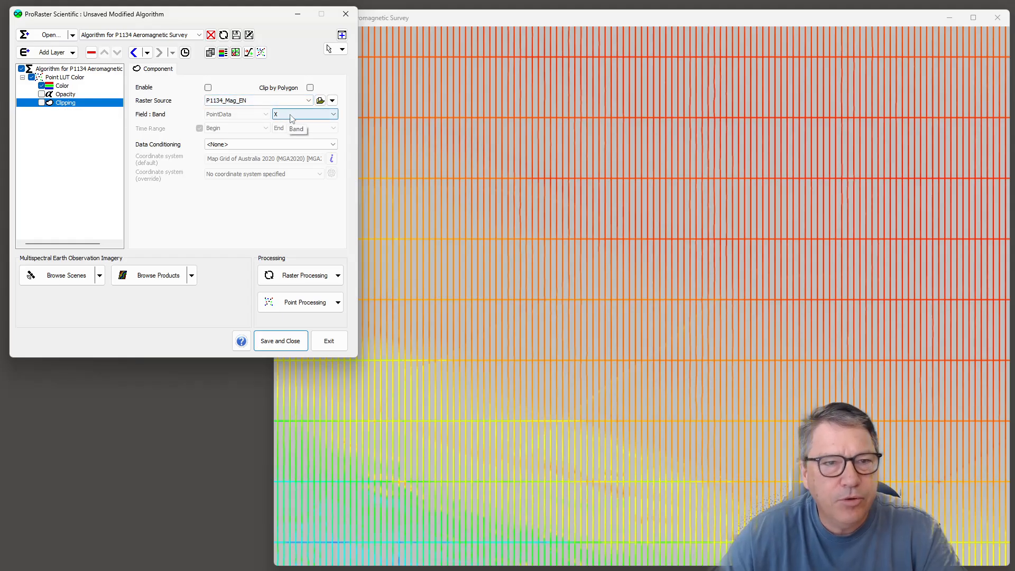
left_click(306, 116)
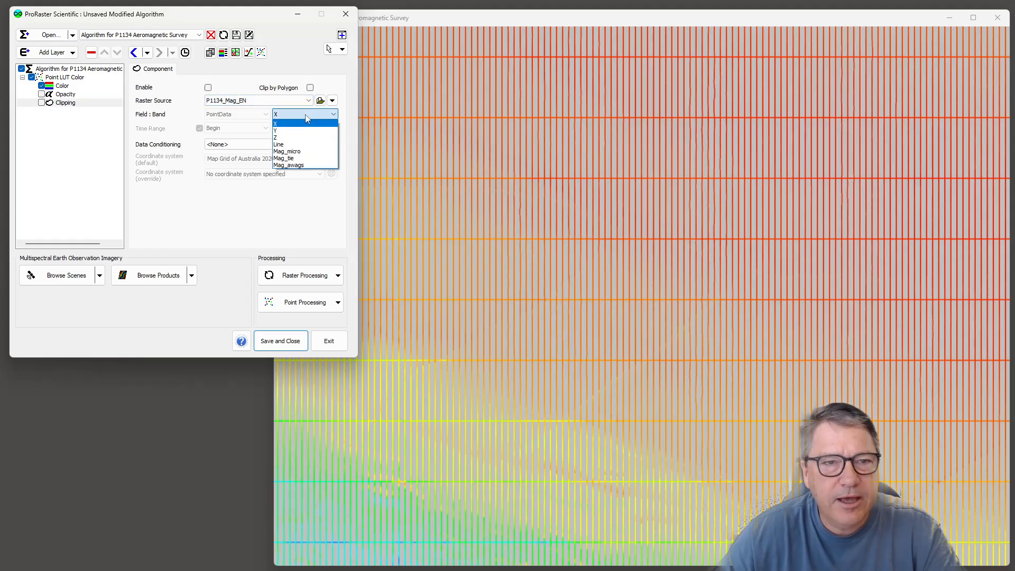
left_click(293, 145)
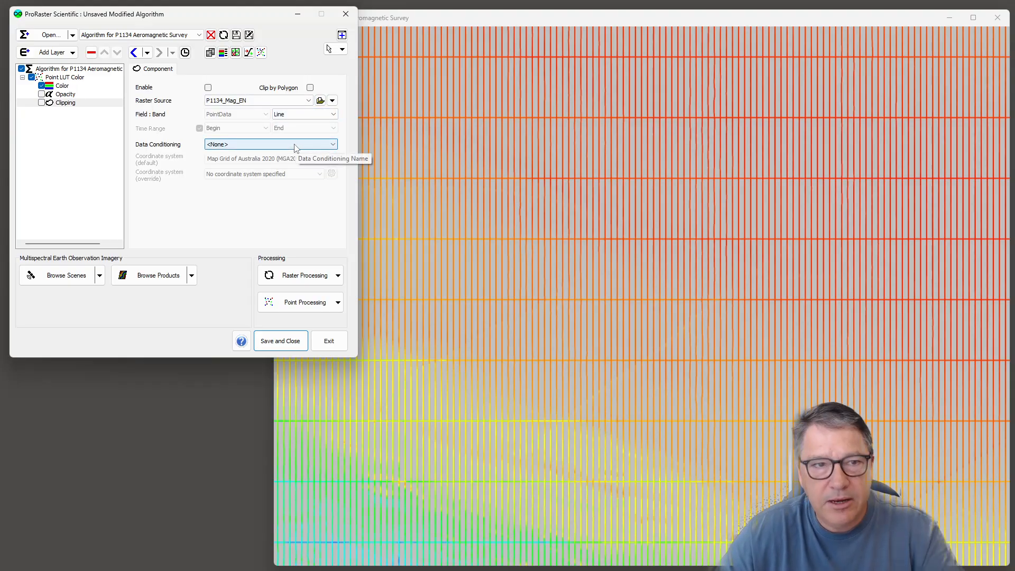
left_click(275, 146)
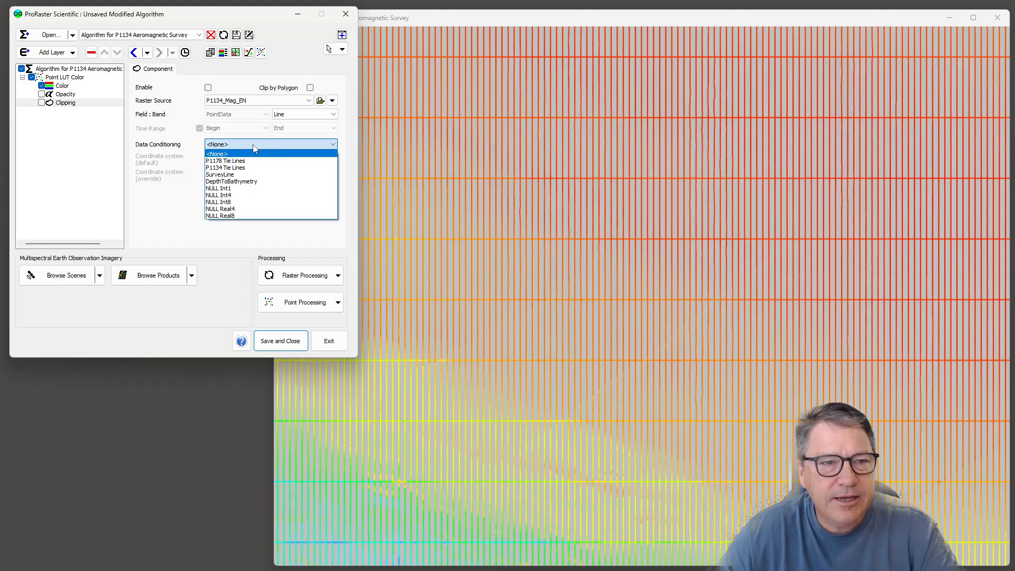
left_click(225, 167)
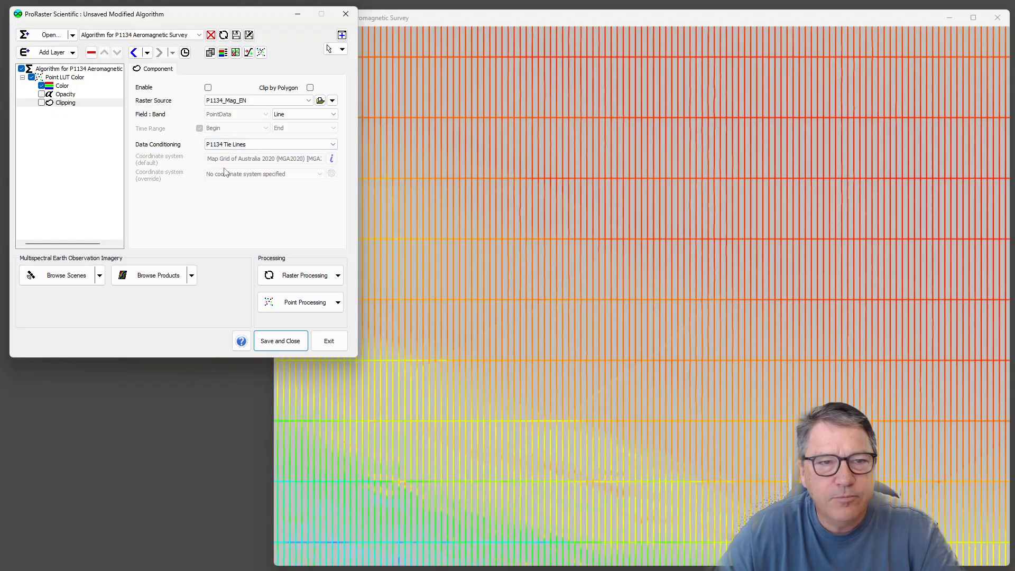
left_click(207, 87)
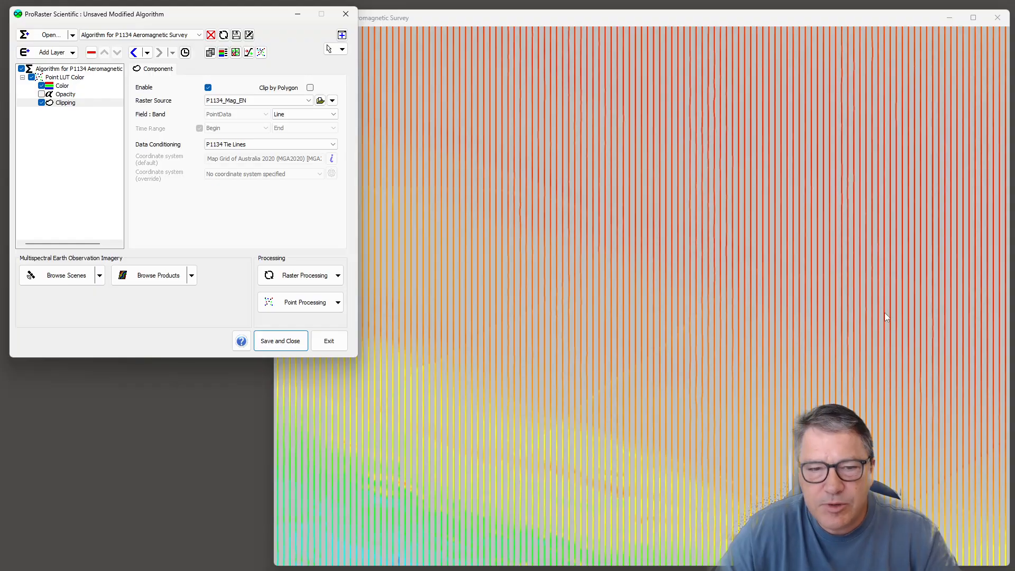
Review the range list of the P1134 Tie Lines data conditioning filter without changing it, and inspect the clipped survey map.
left_click(238, 56)
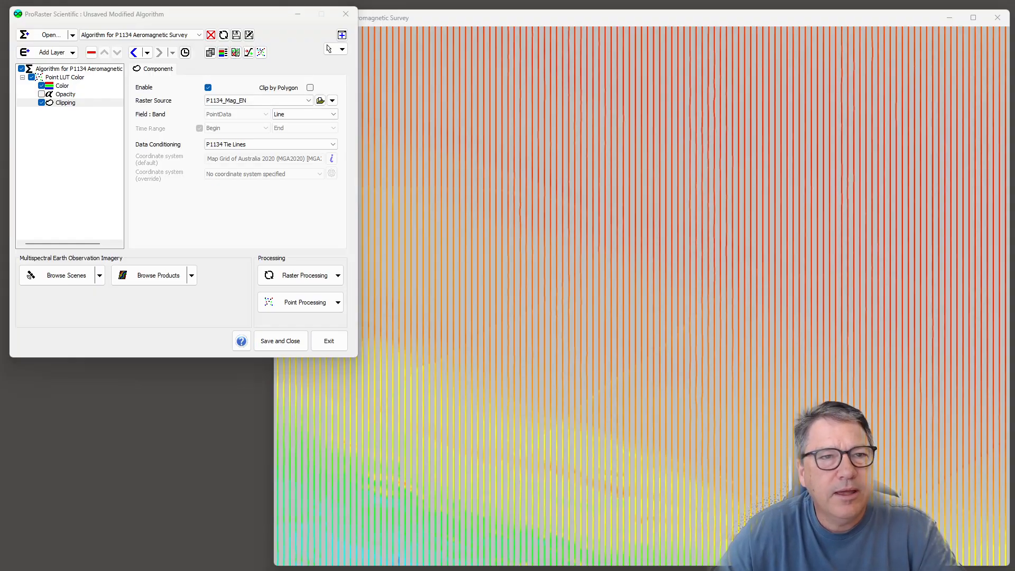
left_click_drag(189, 18, 443, 86)
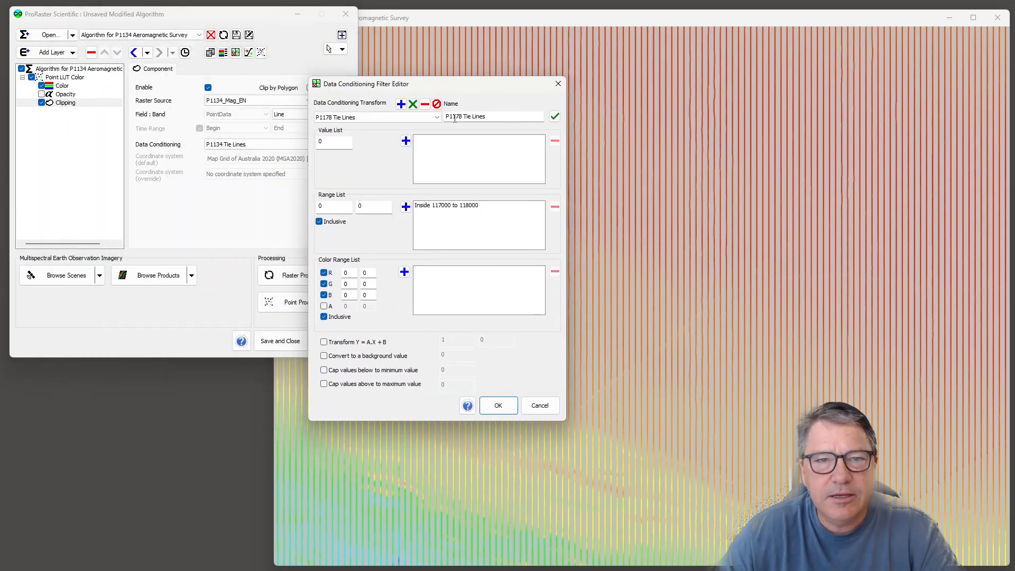
left_click(370, 117)
left_click(370, 135)
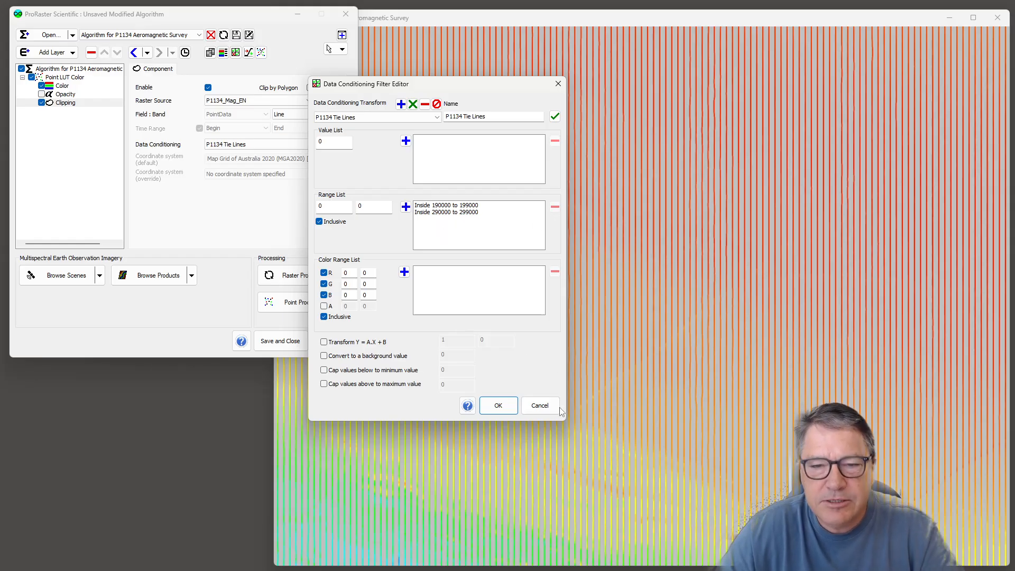
left_click(539, 406)
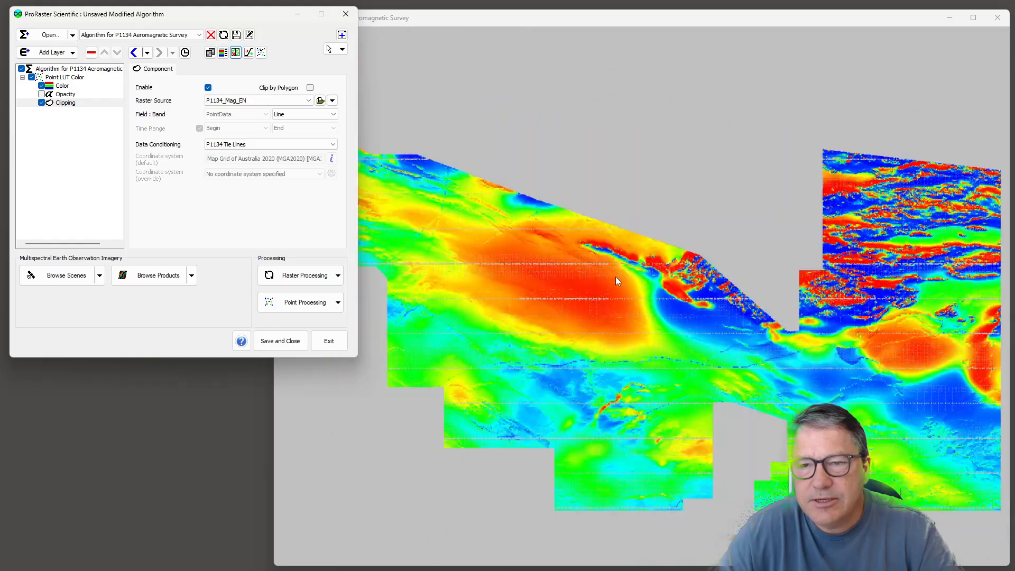
left_click(667, 343)
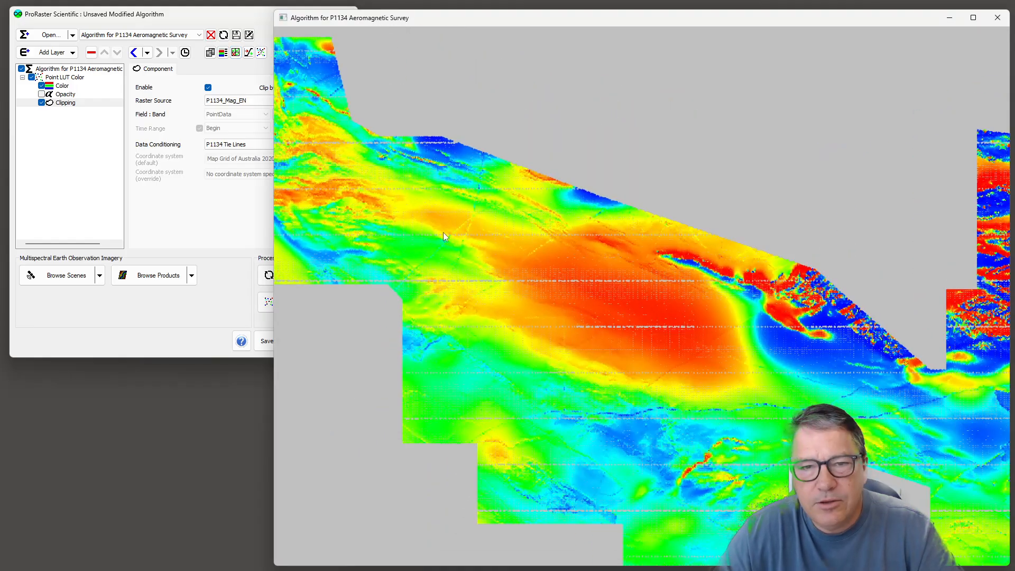
Close the P1134 point display algorithm and start a new virtual gridding operation.
left_click_drag(184, 18, 177, 13)
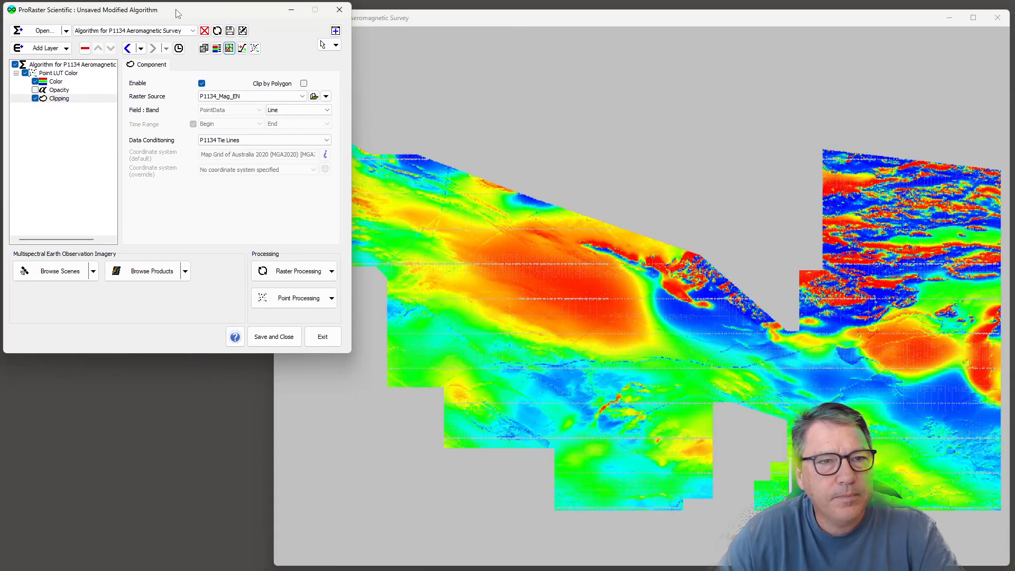
left_click(205, 31)
left_click(205, 207)
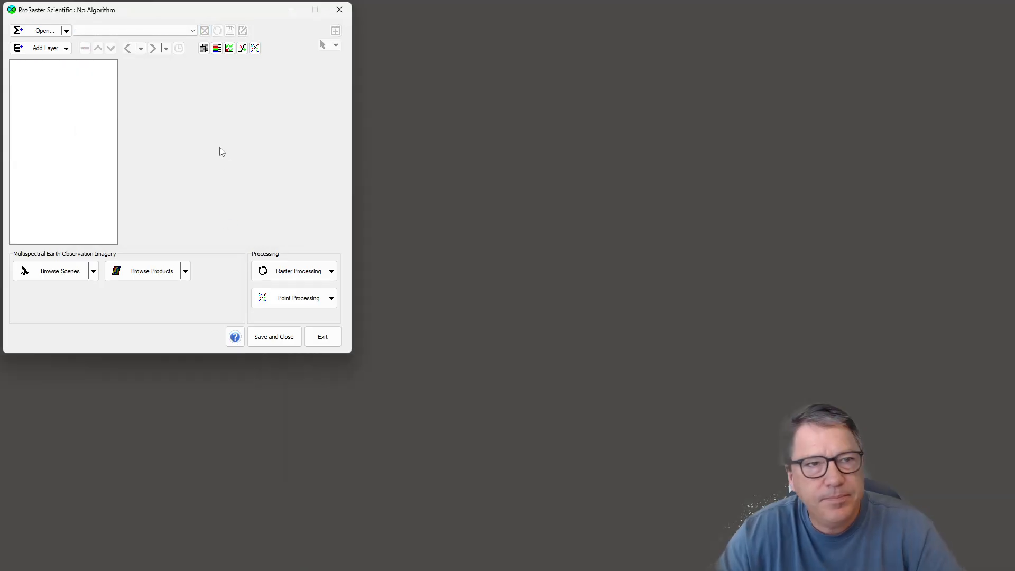
left_click(332, 299)
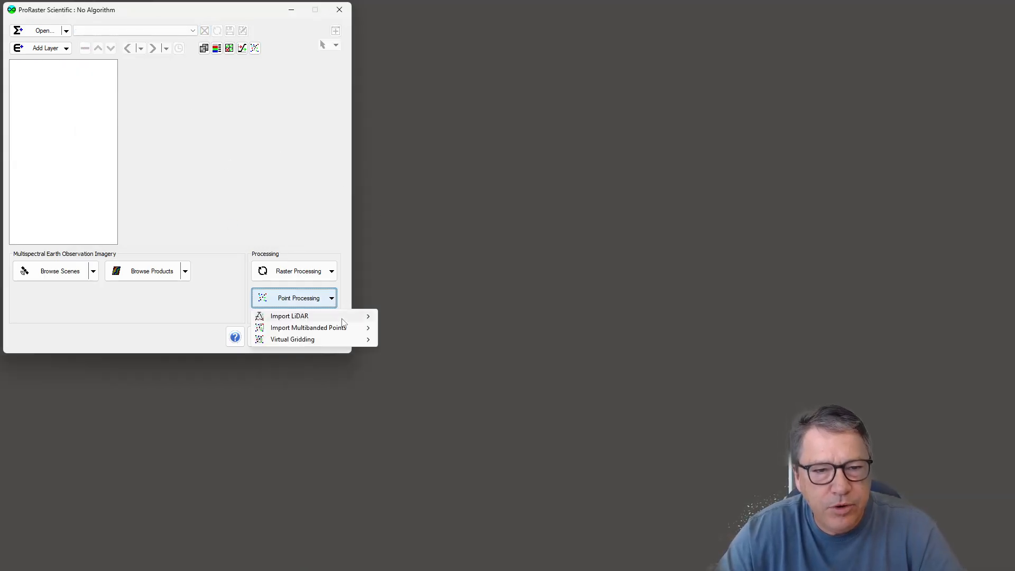
mouse_move(369, 341)
left_click(411, 339)
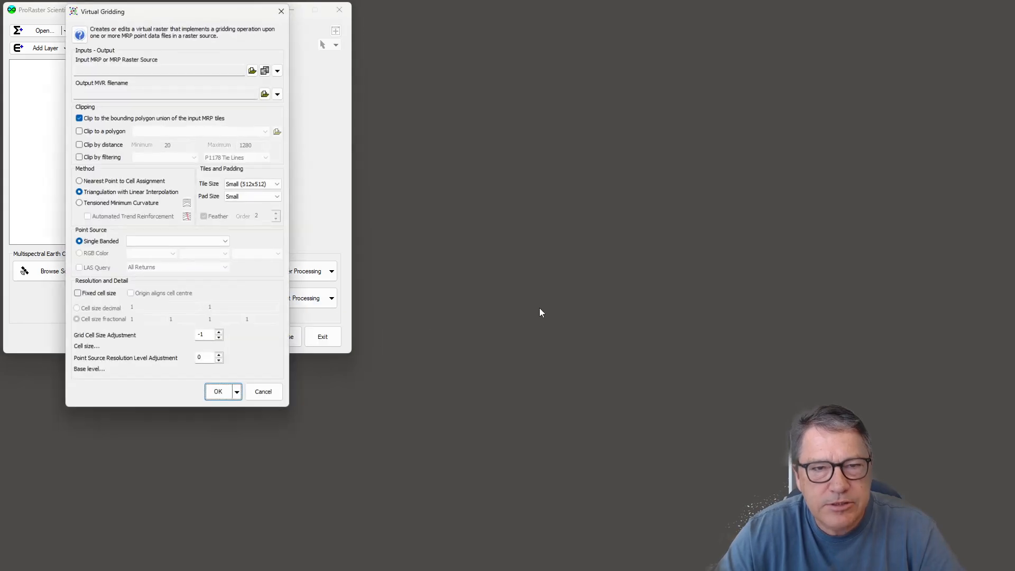
left_click_drag(156, 12, 483, 60)
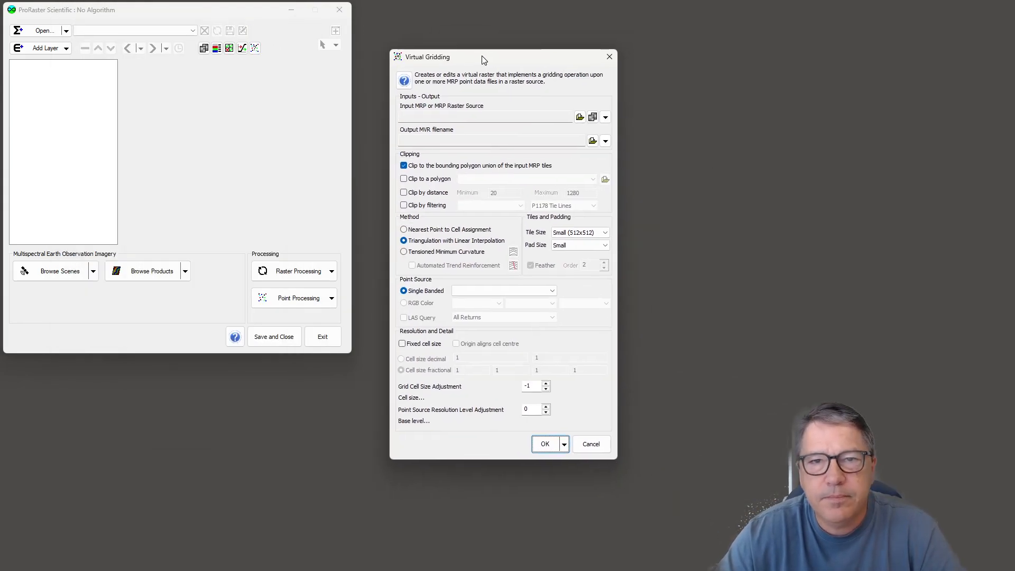
Set P1134_Mag_EN.mrp as the gridding input and E:/Temp/P1134_Mag_EN_VGrid.mvr as the output, replacing the existing file.
left_click(605, 117)
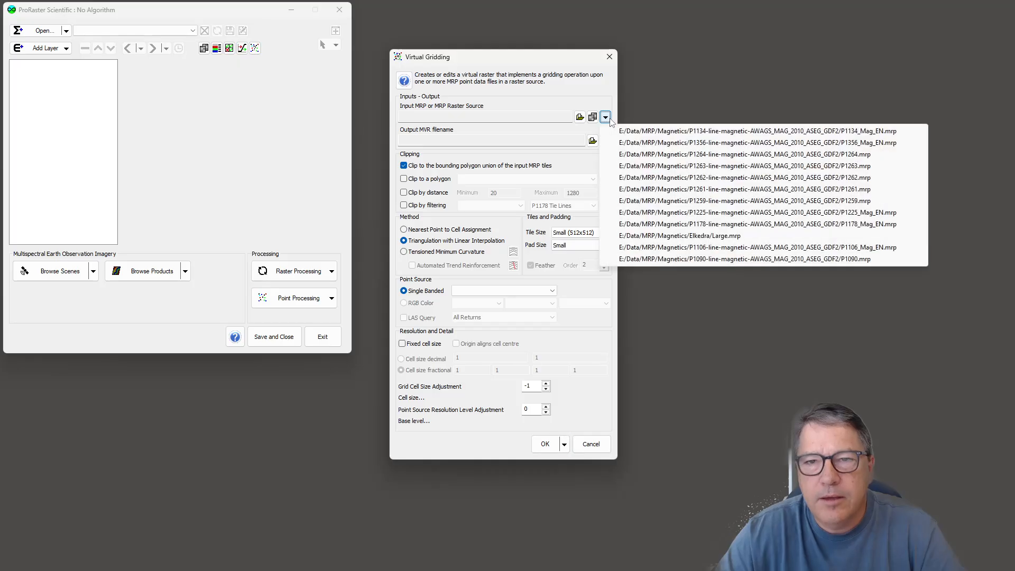
left_click(846, 132)
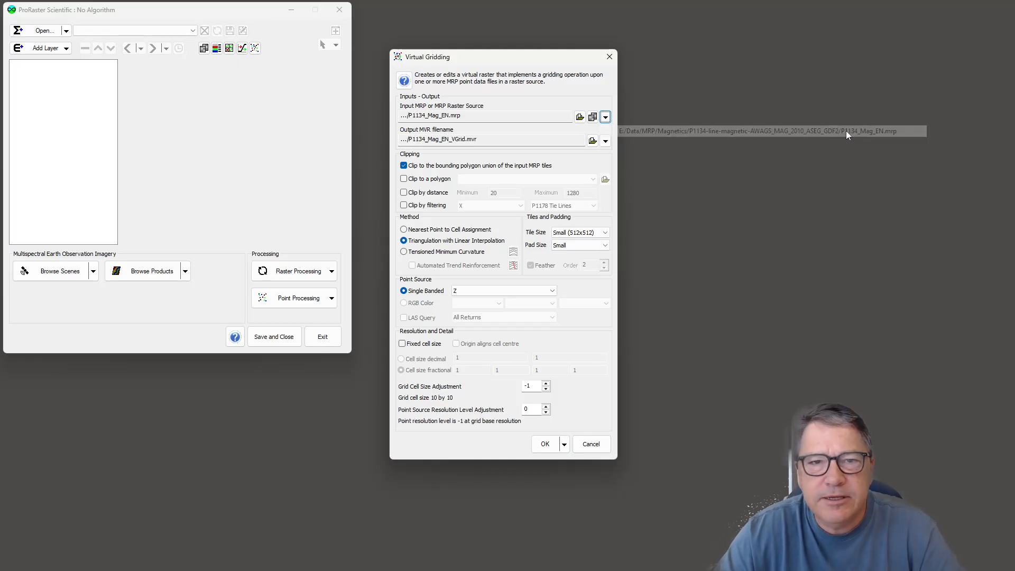
left_click(592, 141)
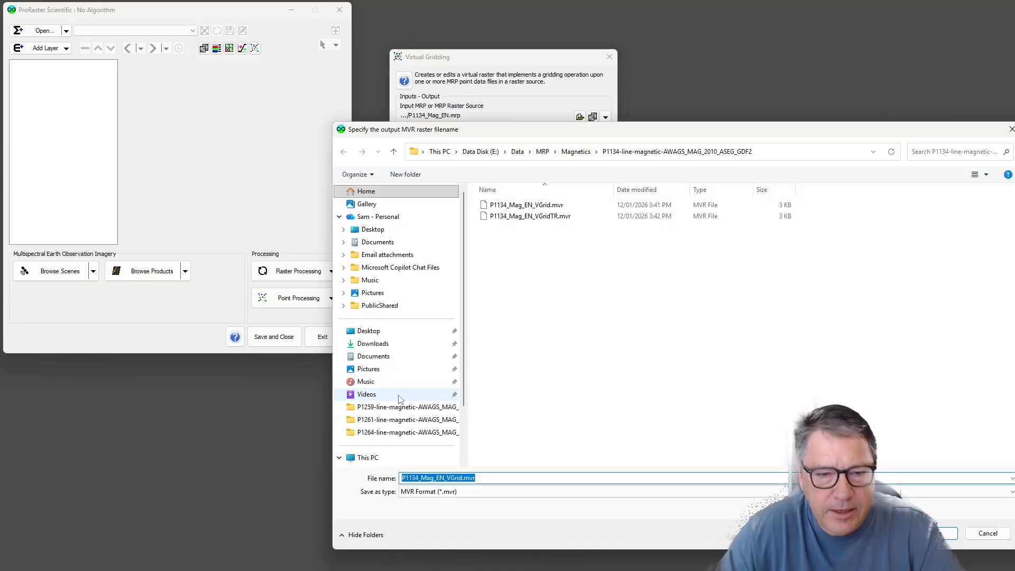
left_click(383, 430)
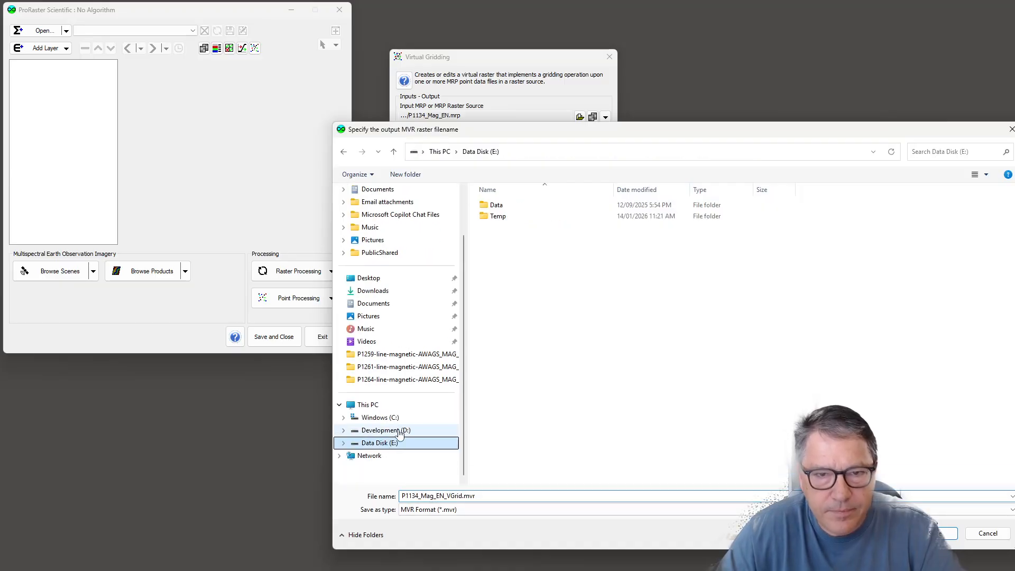
double_click(505, 216)
left_click(942, 533)
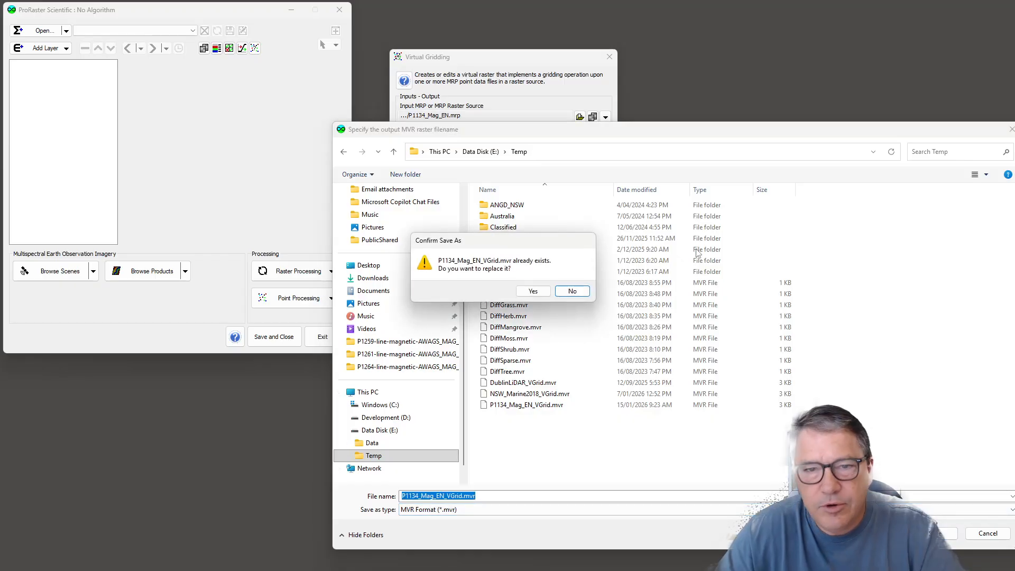
left_click(532, 291)
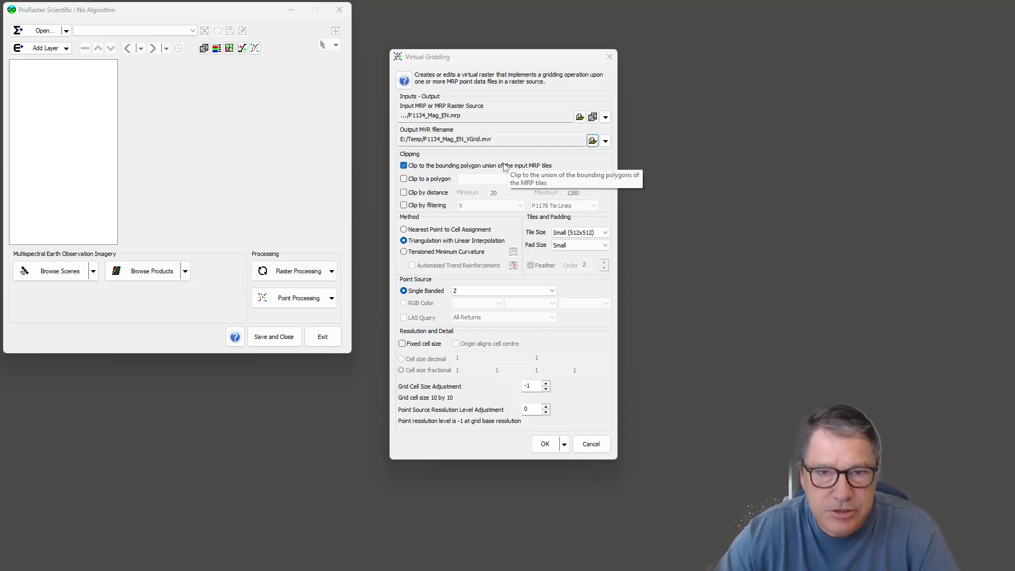
Turn off clipping to the bounding polygon union of the input MRP tiles, and check the clip polygon choices without using one.
left_click(438, 167)
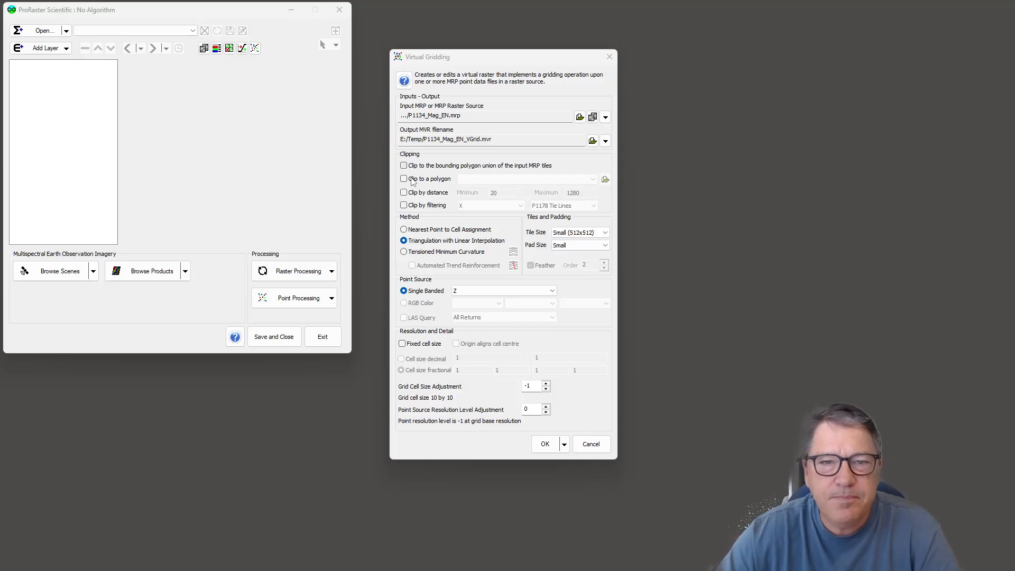
left_click(417, 179)
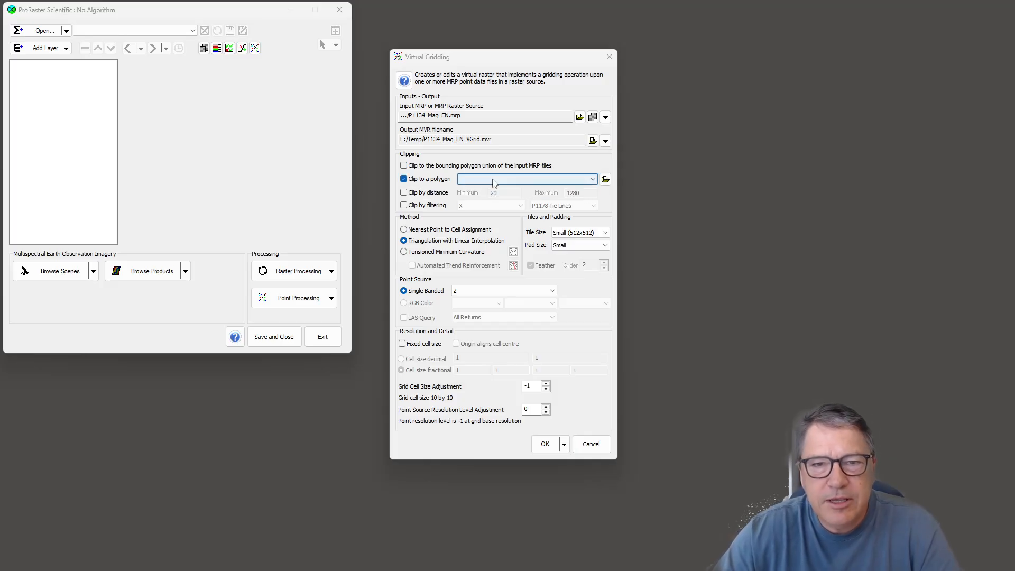
left_click(492, 180)
left_click(493, 180)
left_click(425, 179)
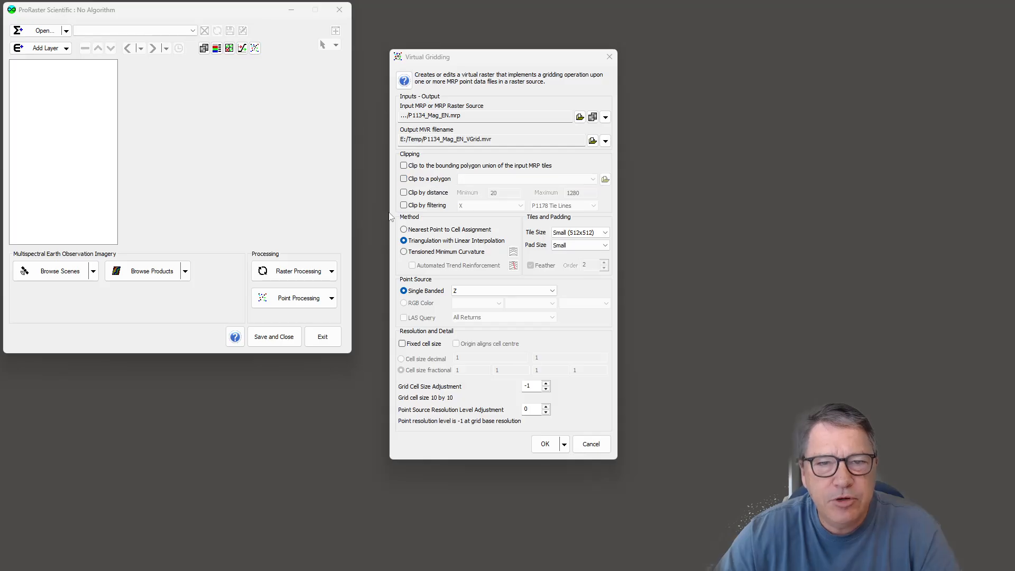
Enable clipping by filtering on the Line band with the P1134 Tie Lines data conditioning.
left_click(427, 206)
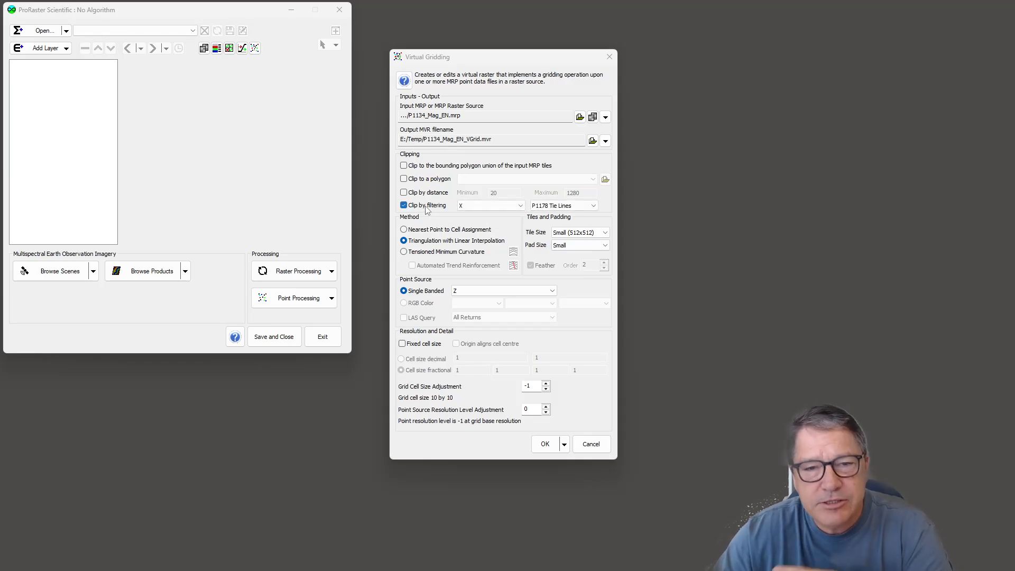
left_click(492, 206)
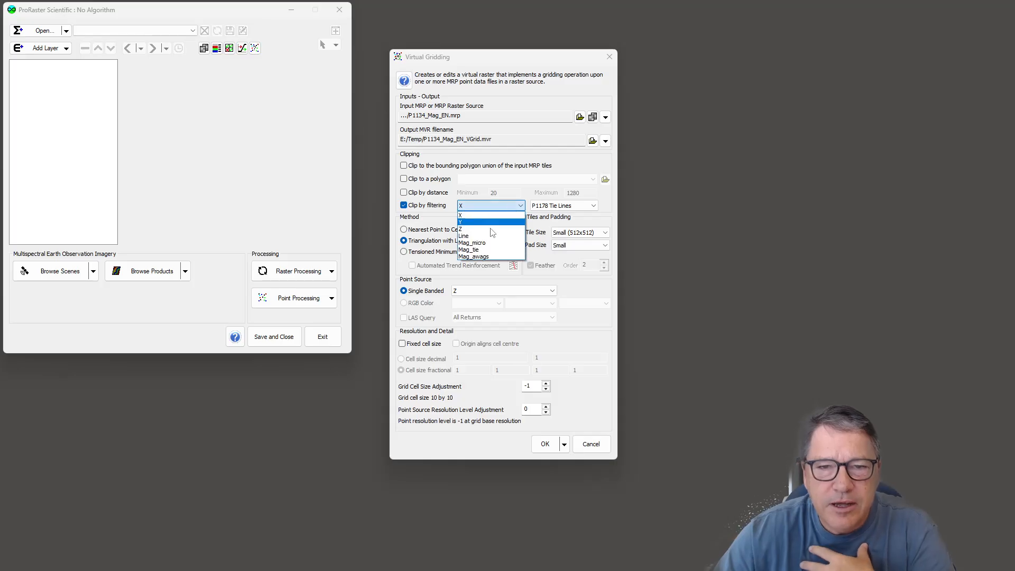
left_click(491, 237)
left_click(585, 206)
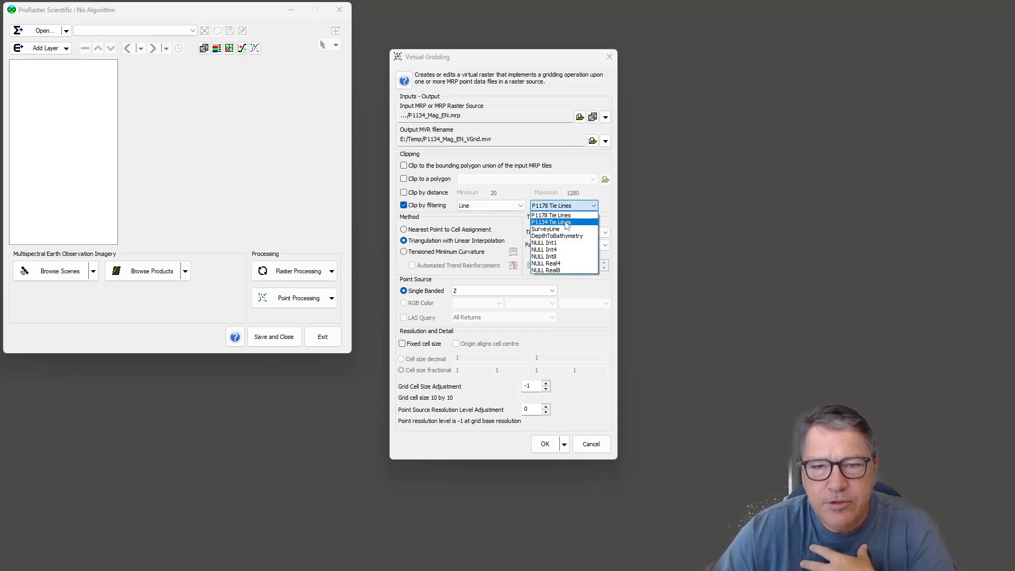
left_click(565, 223)
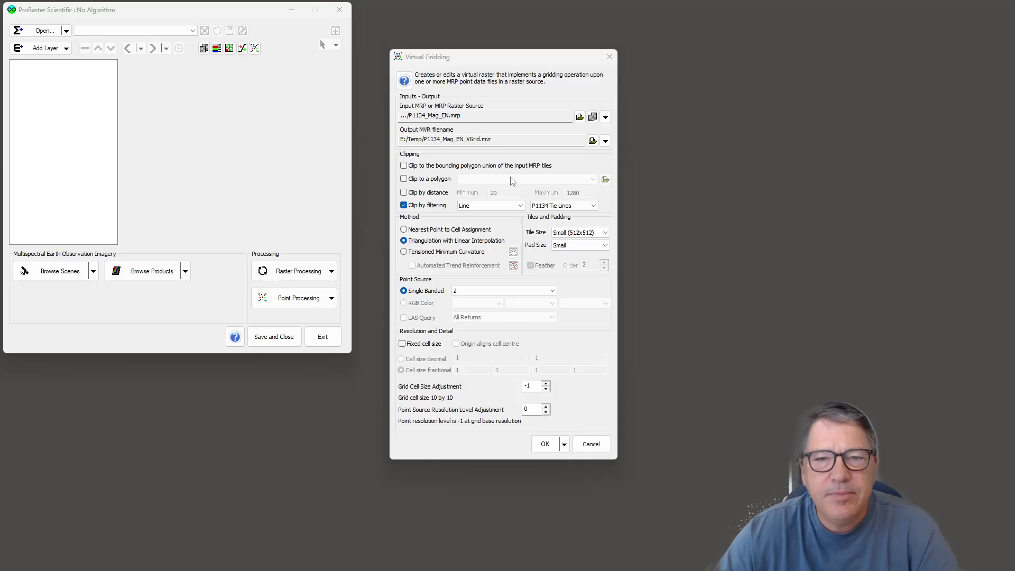
Enable clipping by distance with a minimum of 250 and a maximum of 1000.
left_click(436, 194)
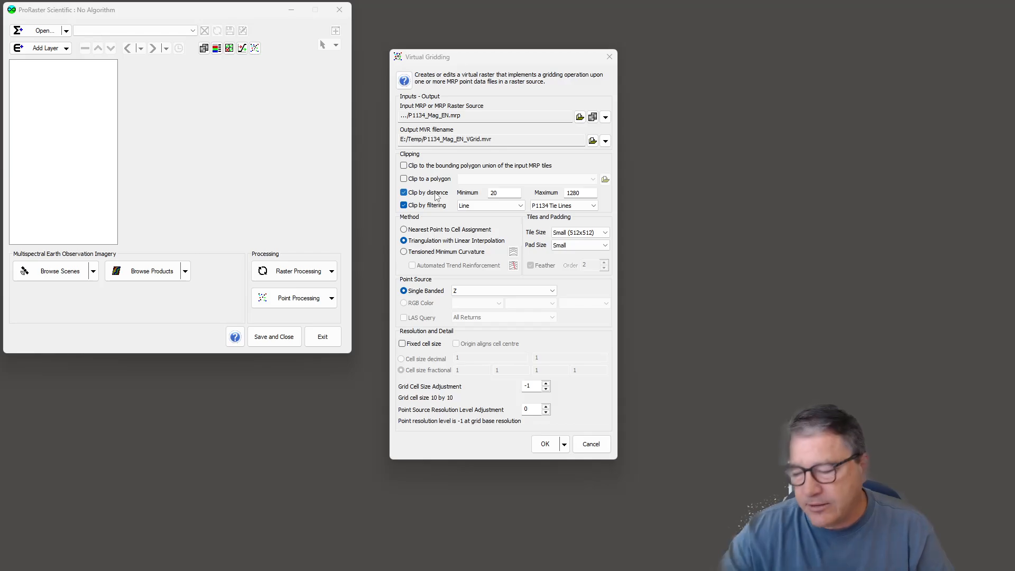
left_click(503, 194)
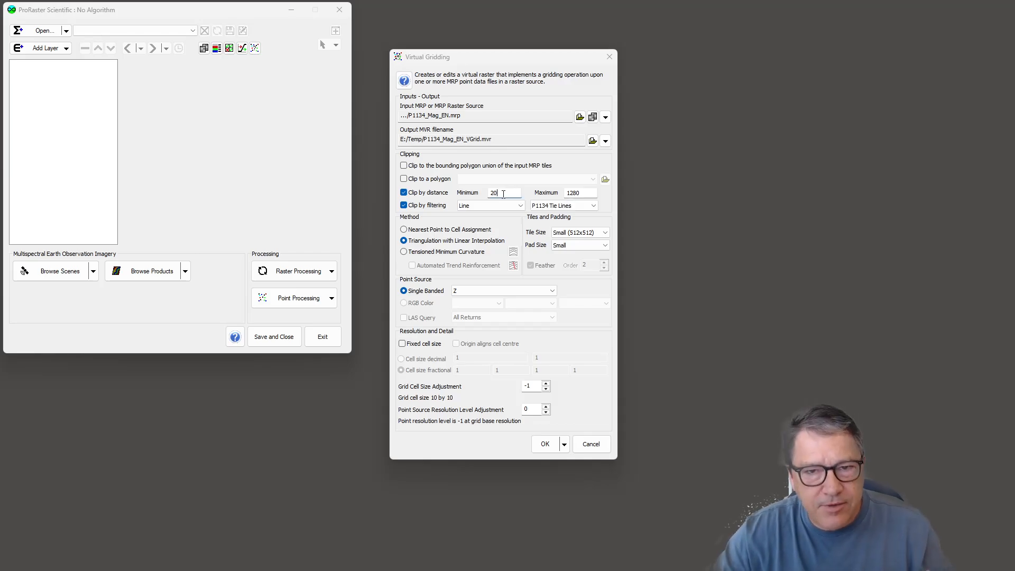
left_click_drag(503, 194, 479, 196)
type("2")
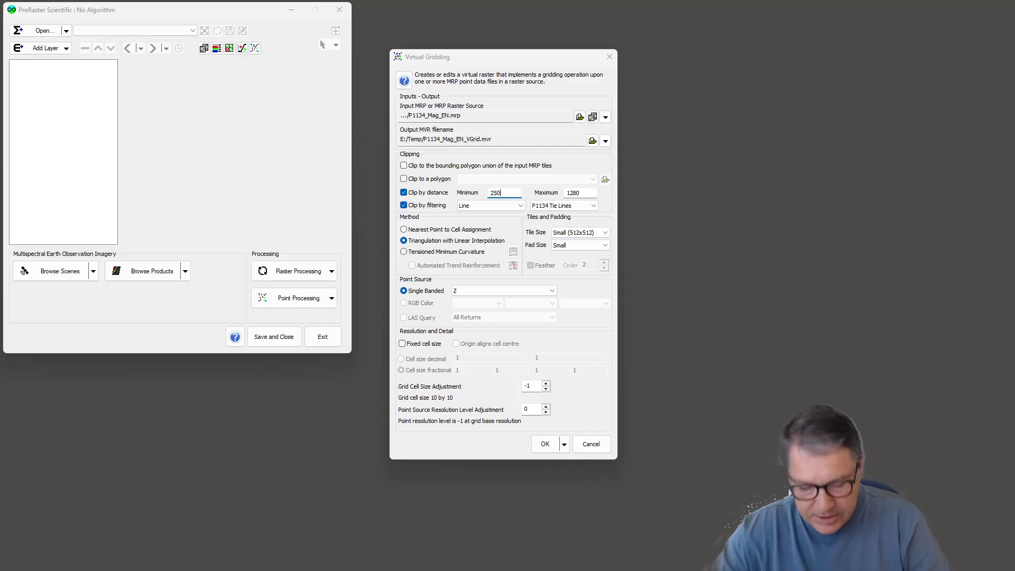
left_click(587, 193)
double_click(588, 192)
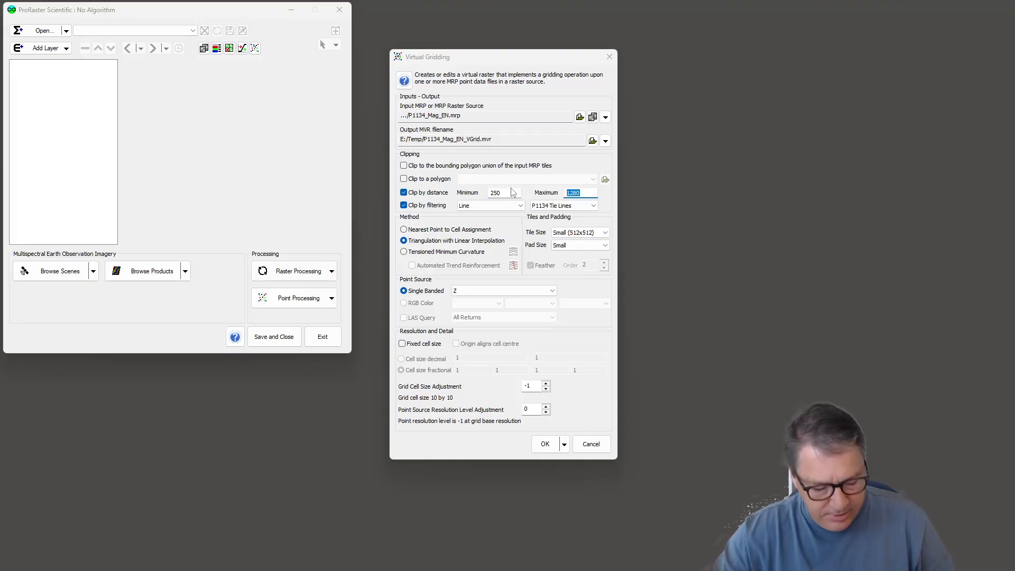
type("1")
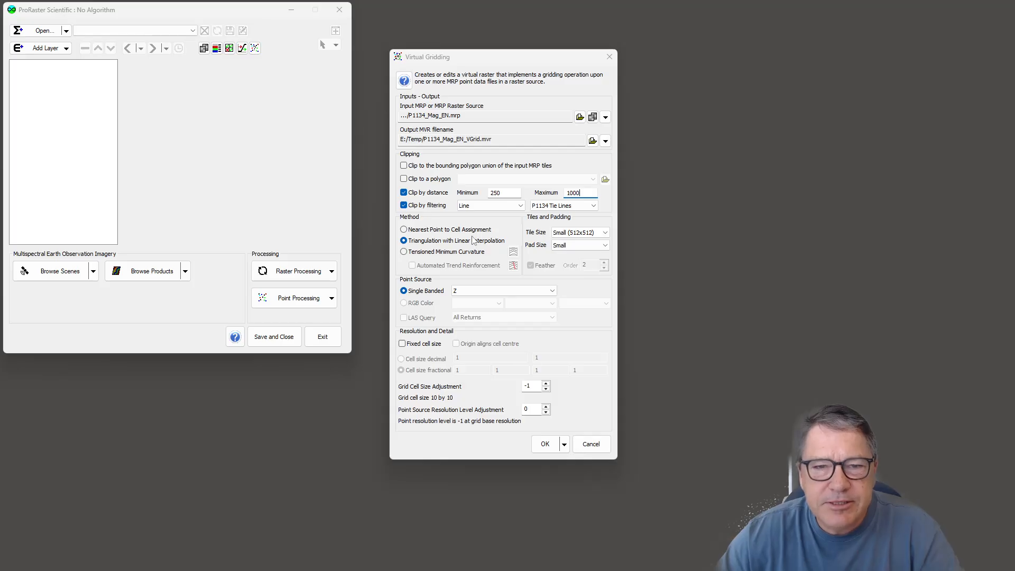
Choose Tensioned Minimum Curvature as the gridding method and Mag_micro as the single-banded point source.
left_click(429, 254)
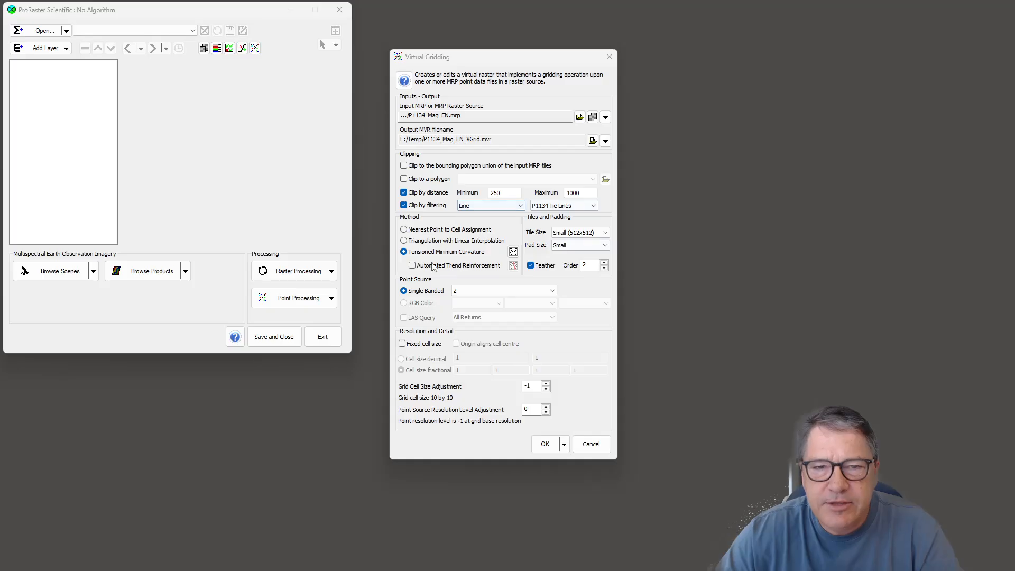
left_click(528, 292)
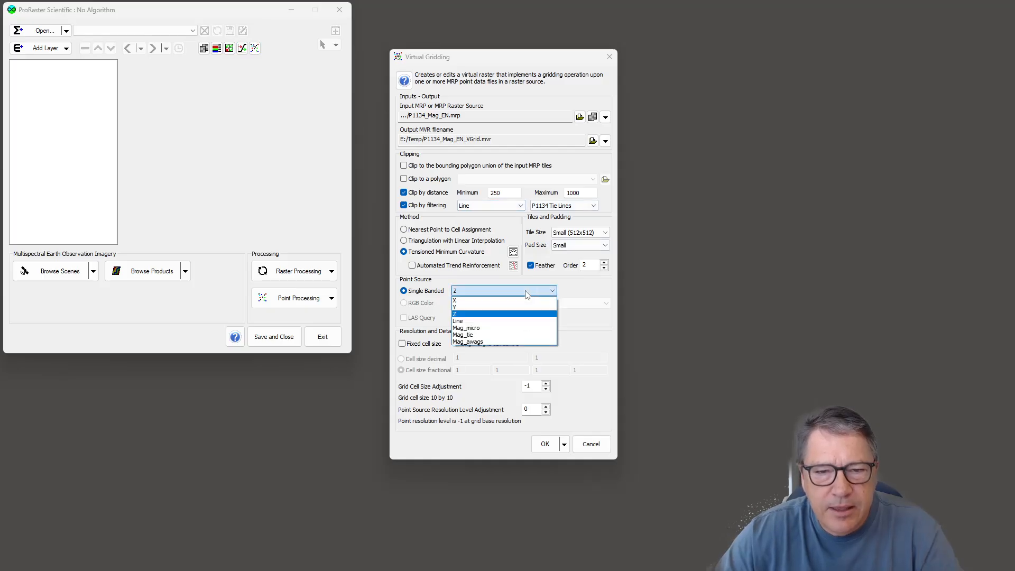
left_click(490, 328)
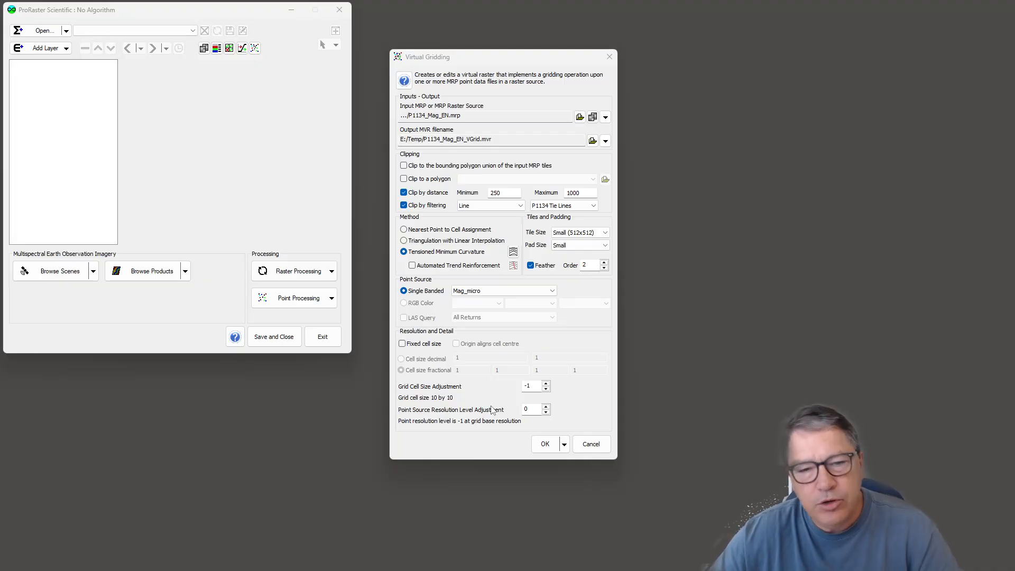
Create the virtual grid with a grid cell size adjustment of 2 and a point source resolution level adjustment of -2.
left_click(546, 384)
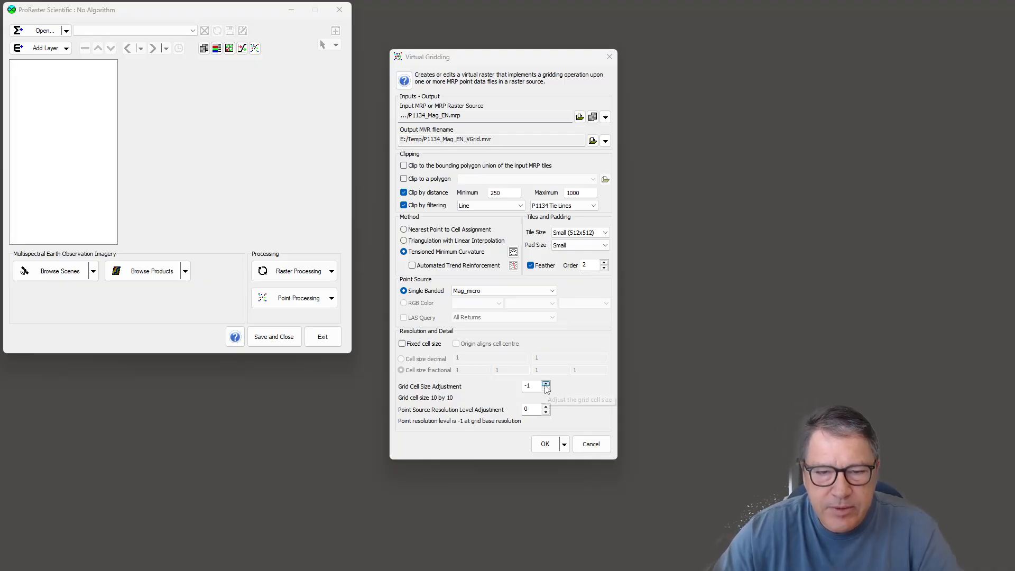
left_click(546, 384)
left_click(546, 385)
left_click(547, 384)
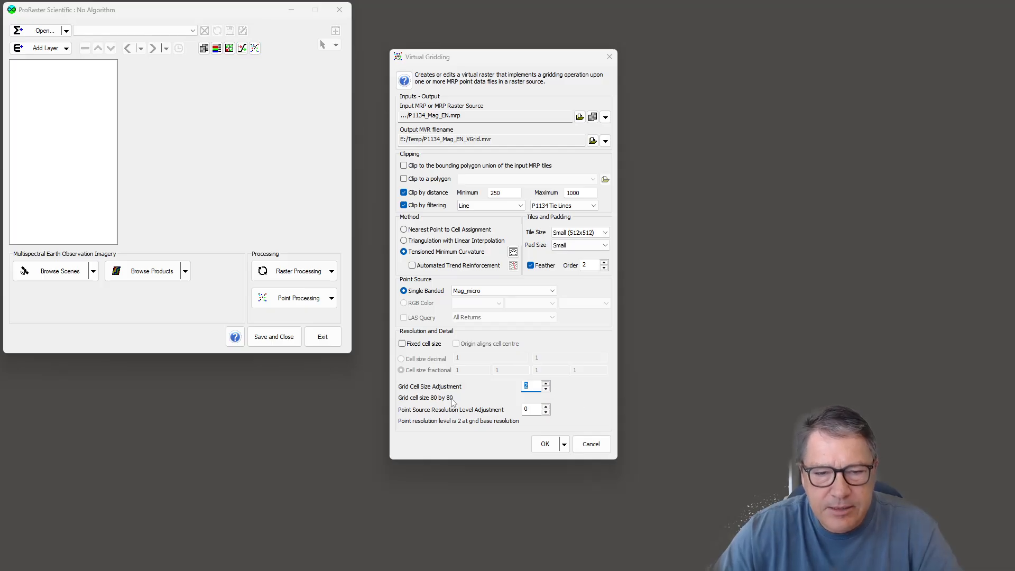
left_click(545, 412)
left_click(545, 411)
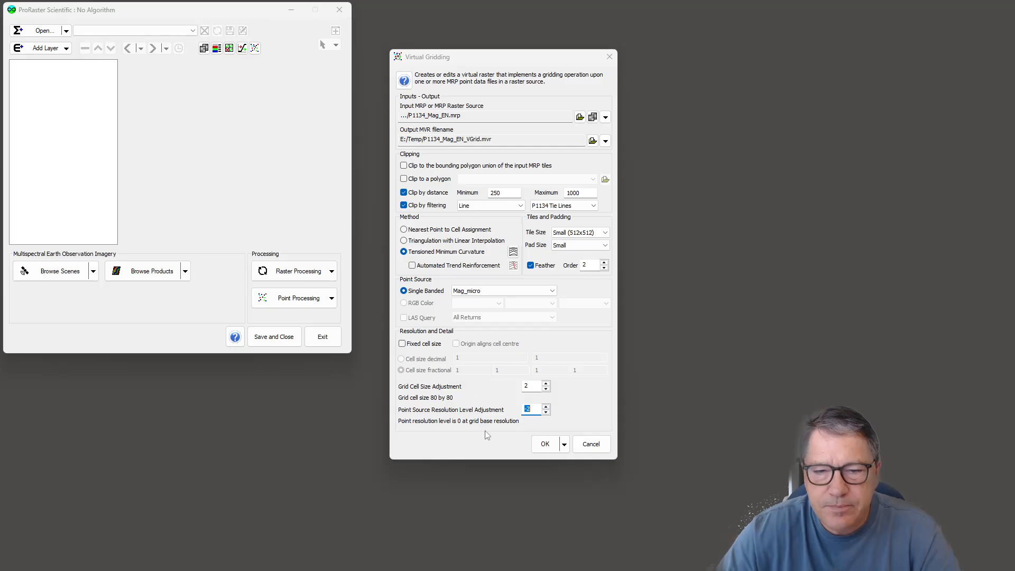
left_click(545, 444)
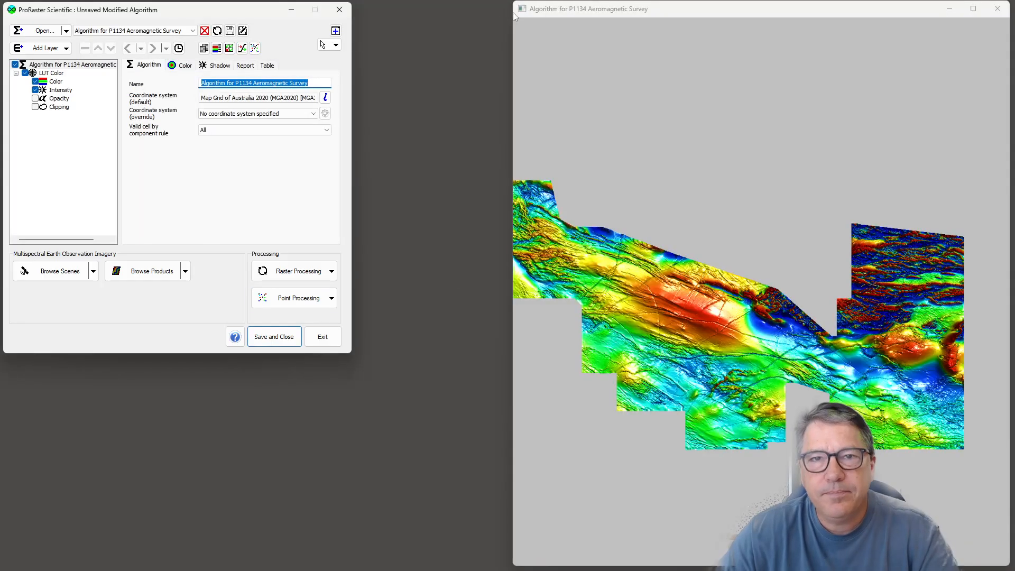
Maximize the map window and examine the gridded magnetic survey, first as a whole and closer around its central anomaly.
left_click_drag(513, 2, 95, 9)
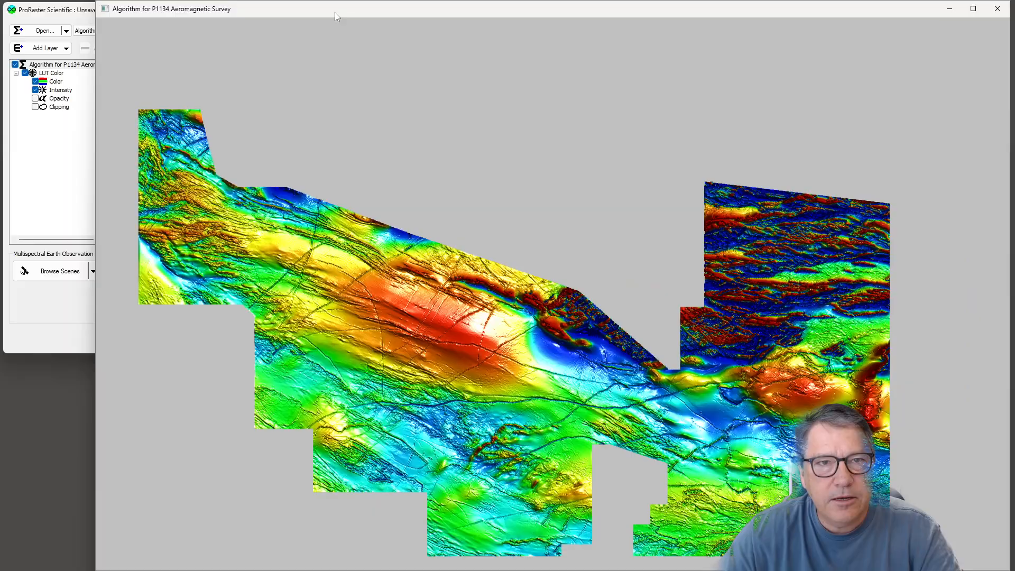
double_click(335, 12)
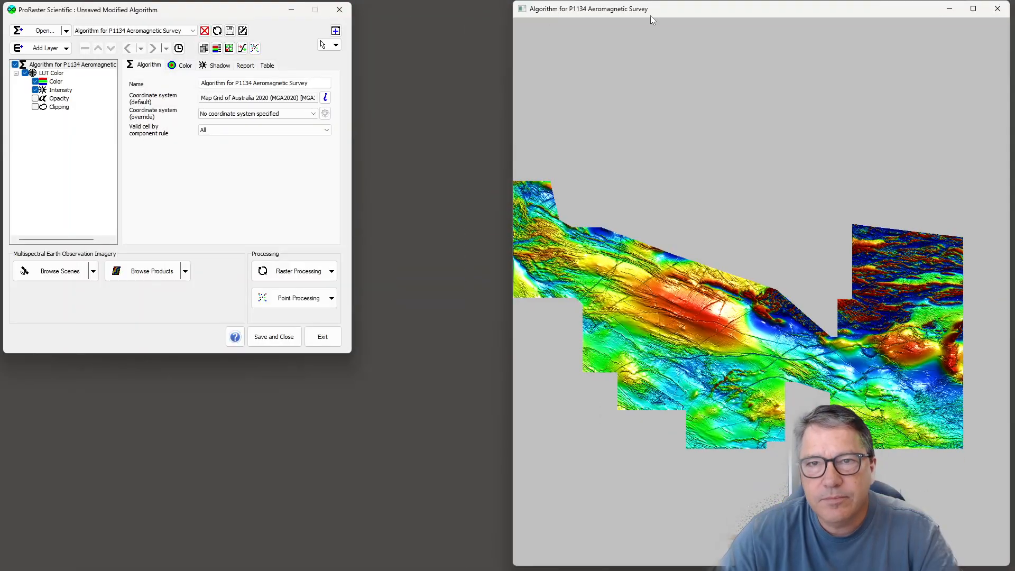
double_click(635, 13)
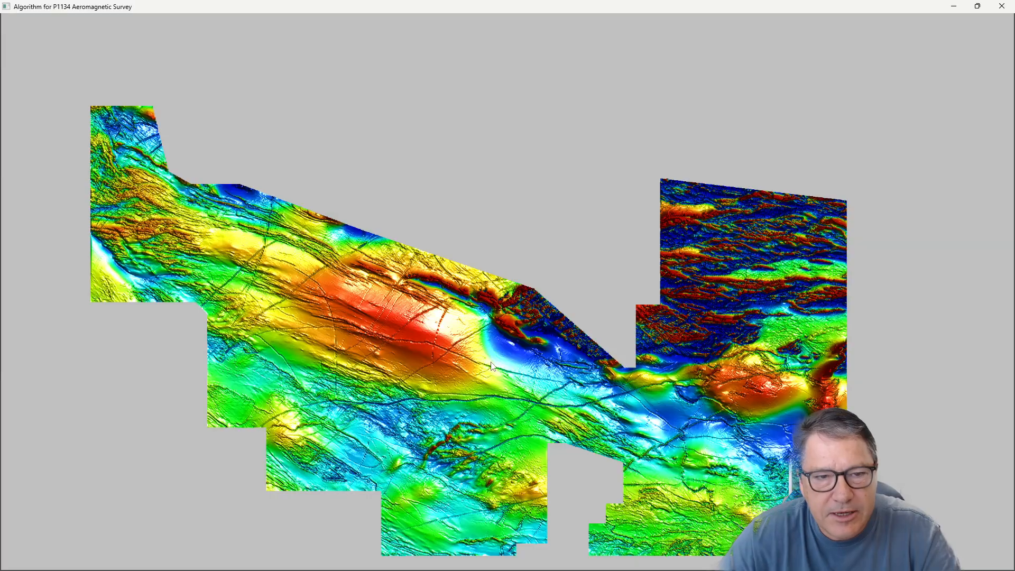
left_click_drag(491, 364, 528, 301)
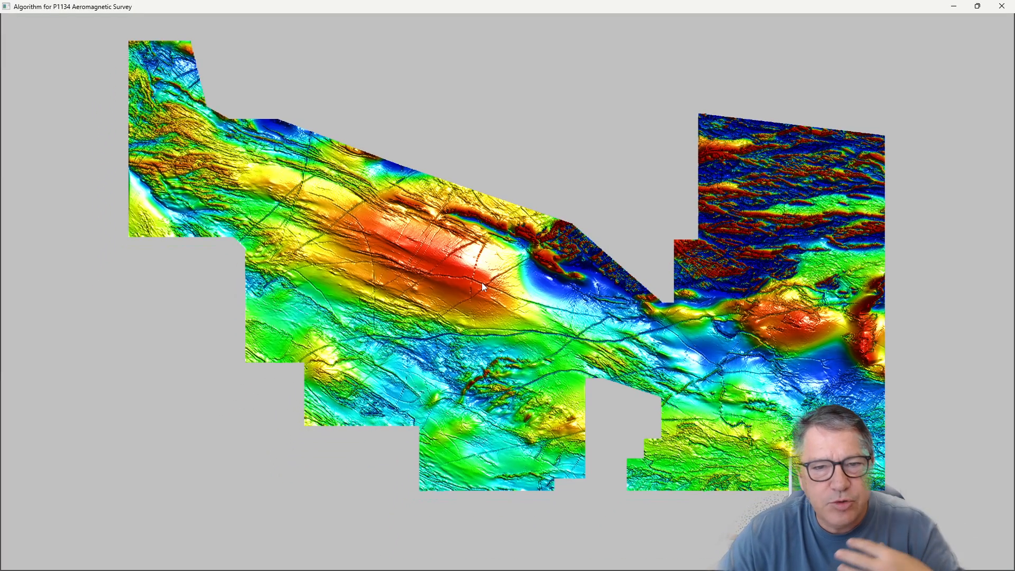
scroll(482, 284, "up", 4)
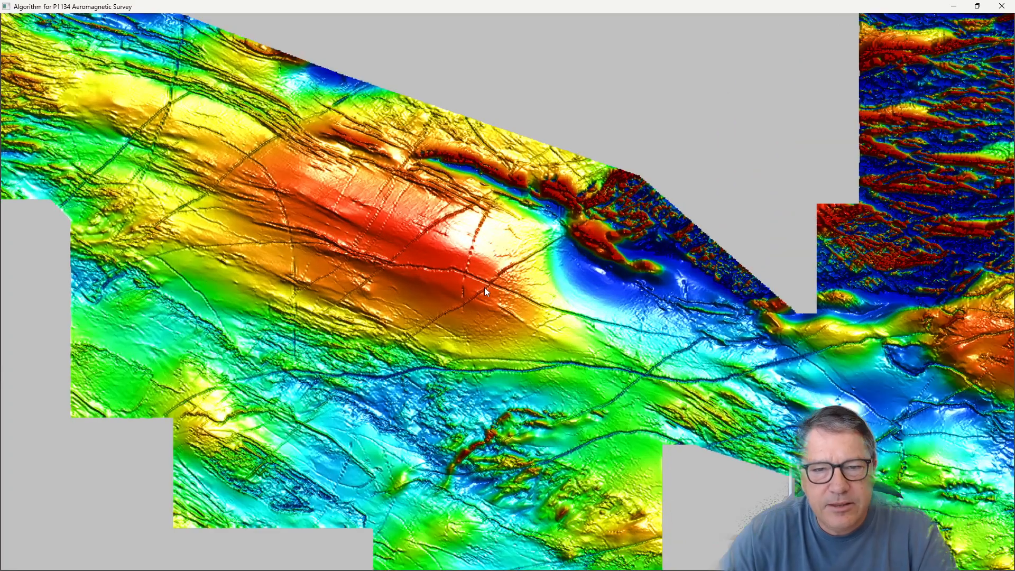
Examine the crossing linear features within the central magnetic anomaly up close, and the southern and eastern parts of the survey.
scroll(484, 289, "up", 2)
scroll(485, 289, "up", 2)
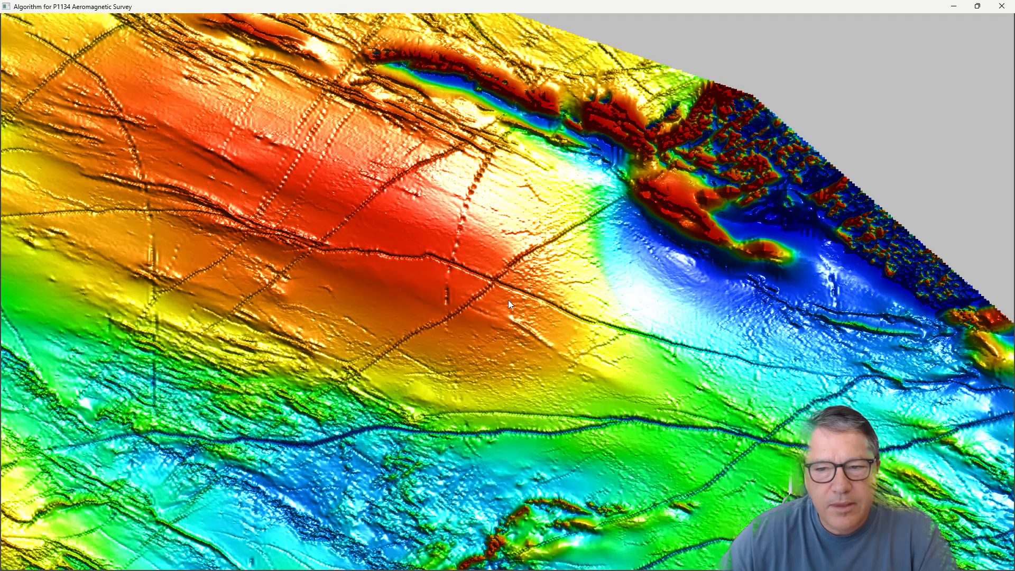
scroll(470, 302, "up", 3)
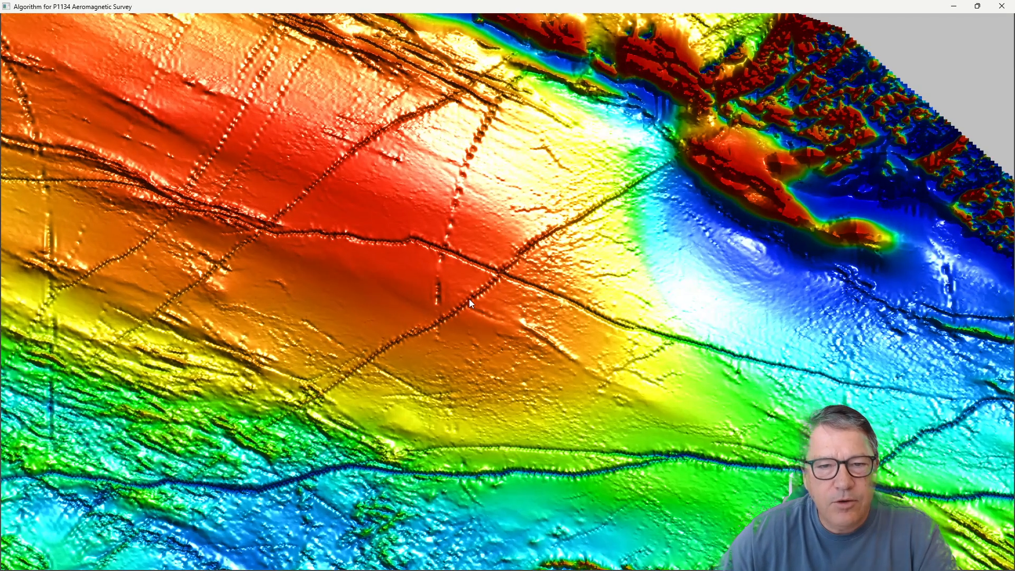
scroll(471, 301, "up", 4)
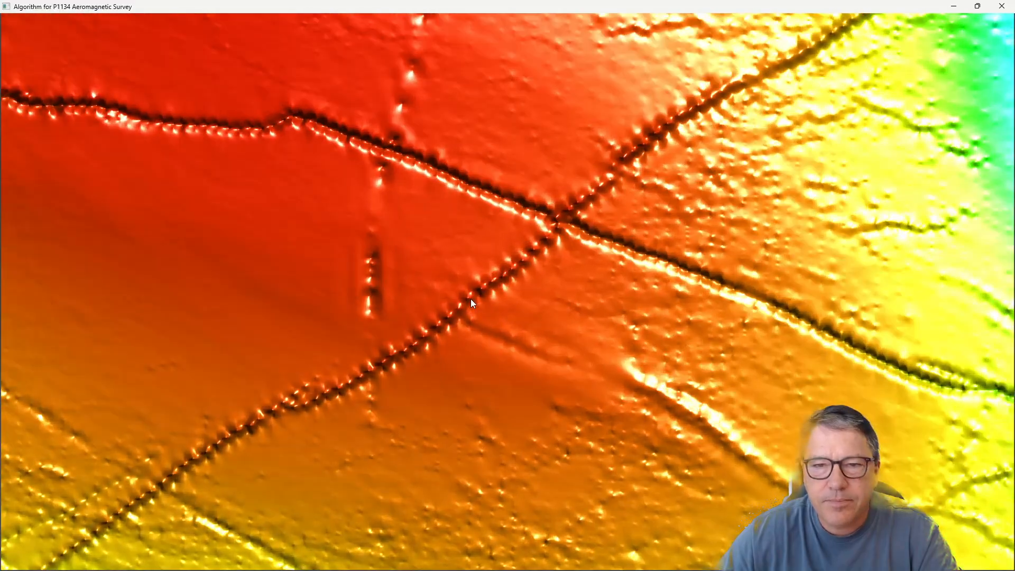
scroll(472, 300, "down", 6)
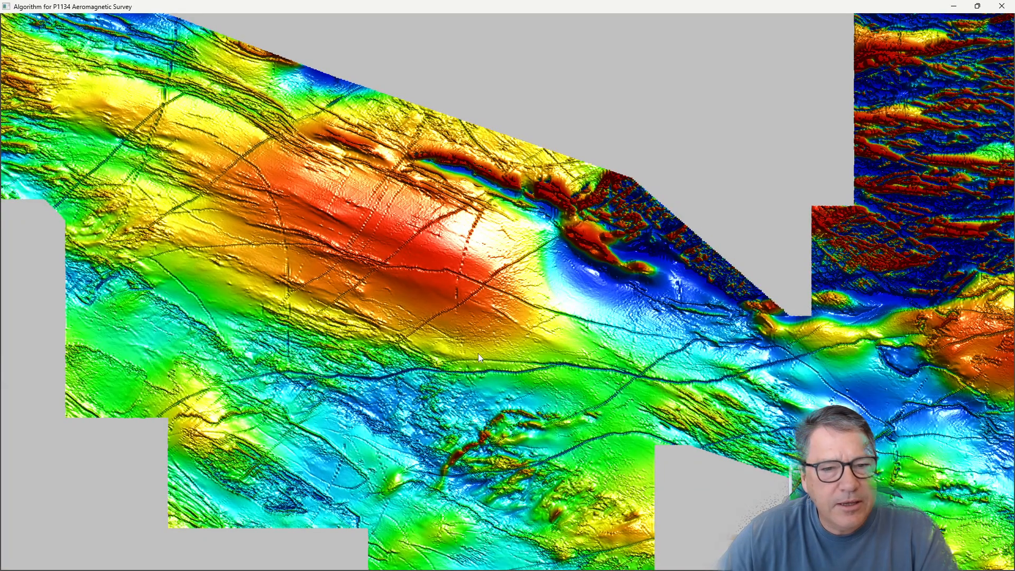
left_click_drag(478, 353, 467, 323)
left_click_drag(601, 350, 560, 285)
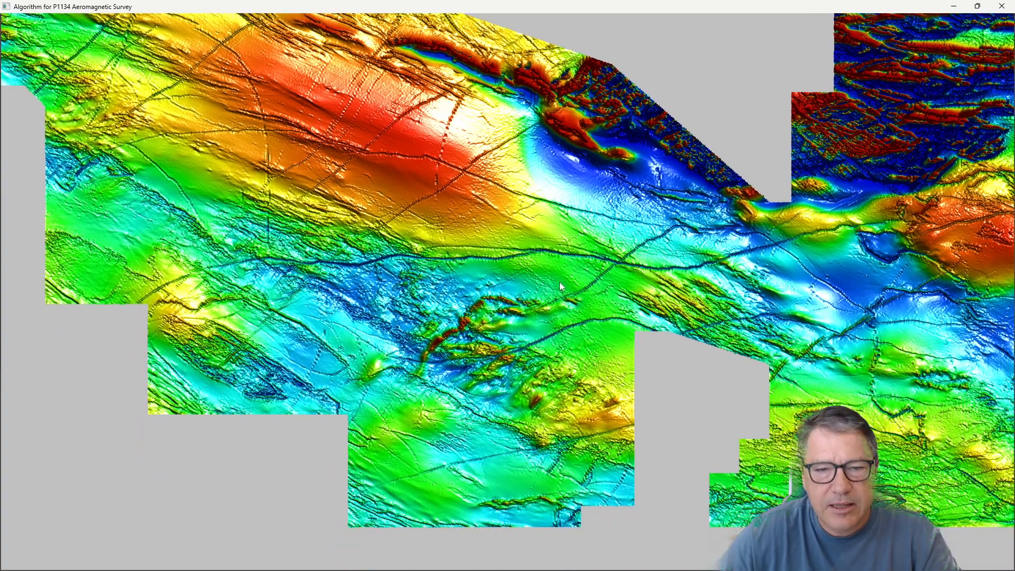
left_click_drag(548, 325, 510, 335)
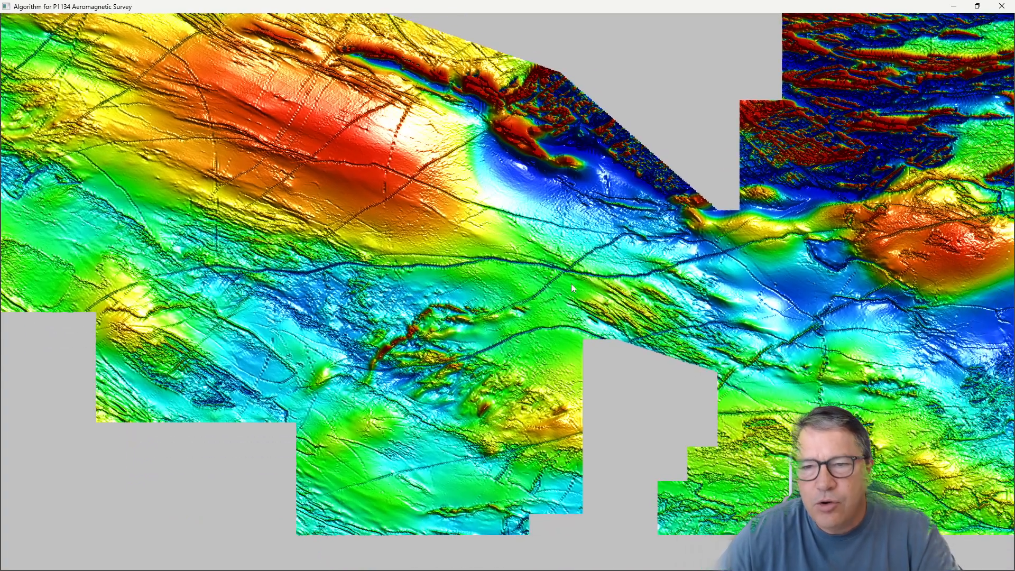
left_click_drag(637, 276, 545, 340)
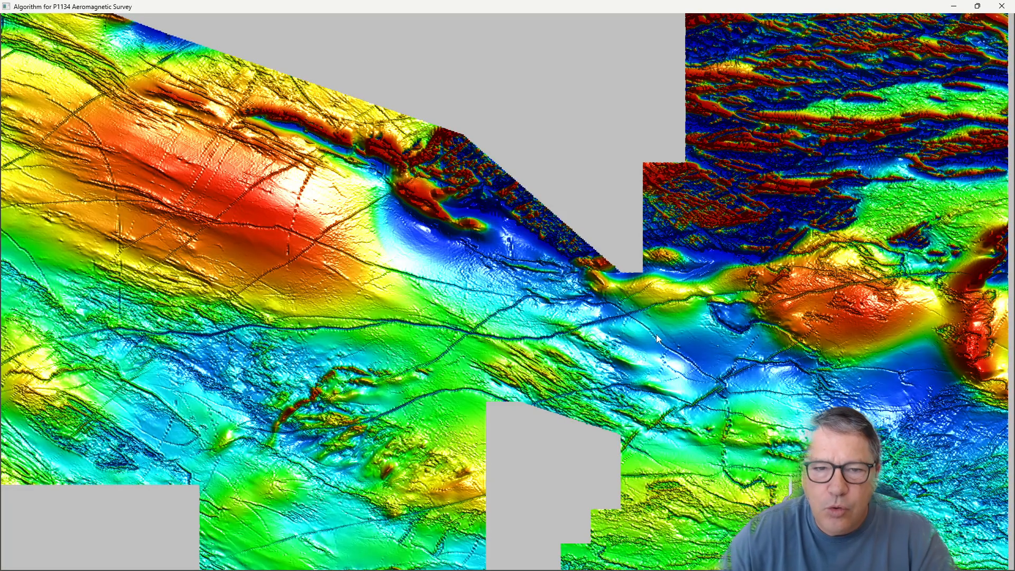
left_click_drag(475, 303, 664, 323)
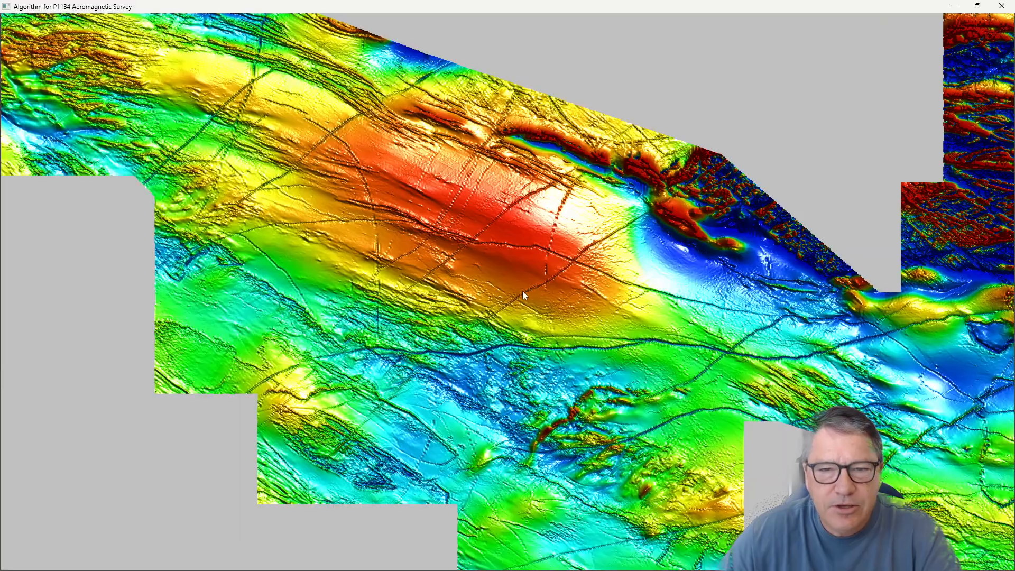
Inspect the diagonal linear feature crossing the central anomaly for gridding artifacts and return to the whole survey.
scroll(528, 289, "up", 10)
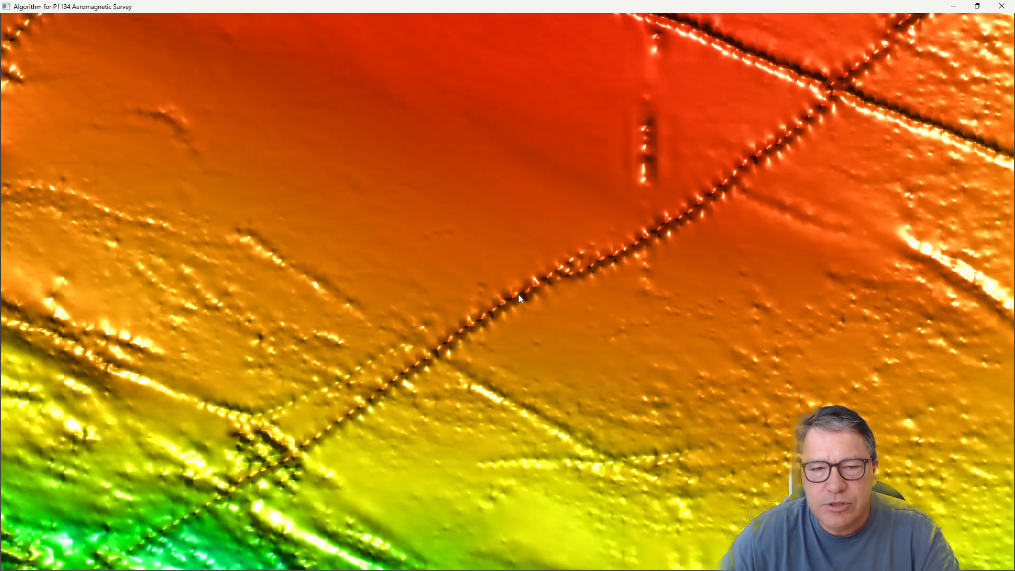
scroll(522, 305, "down", 5)
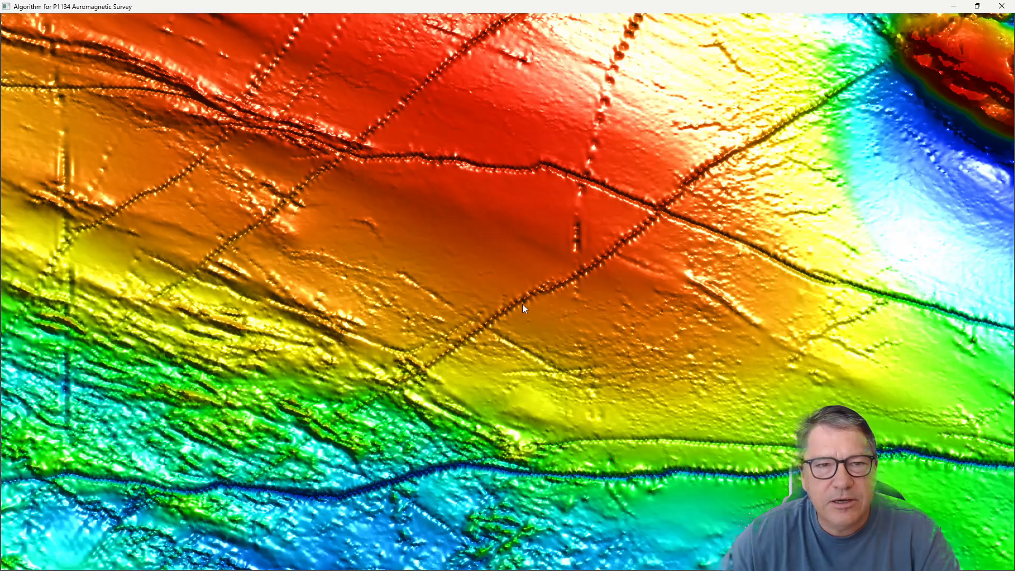
scroll(523, 308, "down", 6)
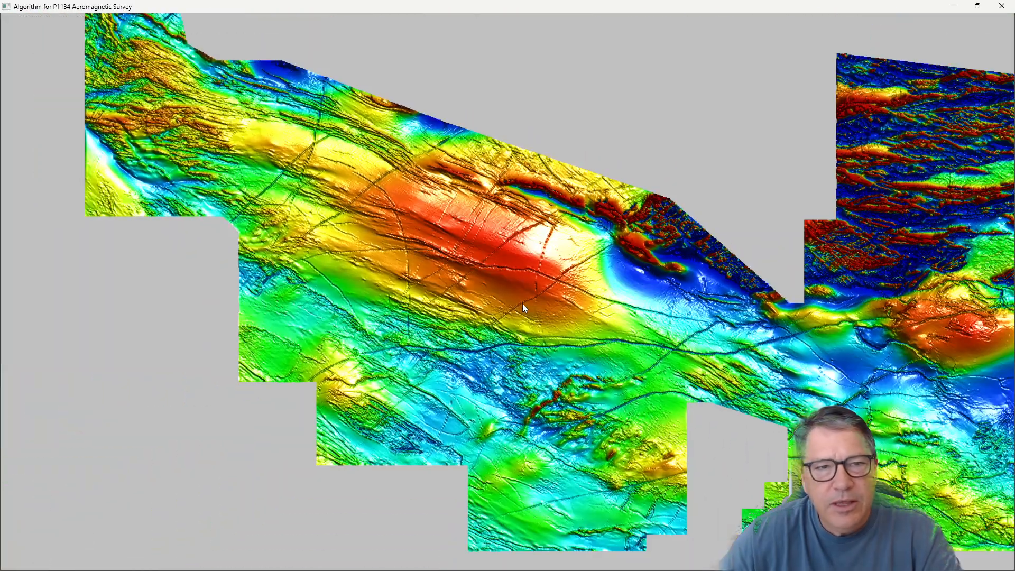
scroll(522, 304, "down", 3)
left_click_drag(541, 336, 567, 261)
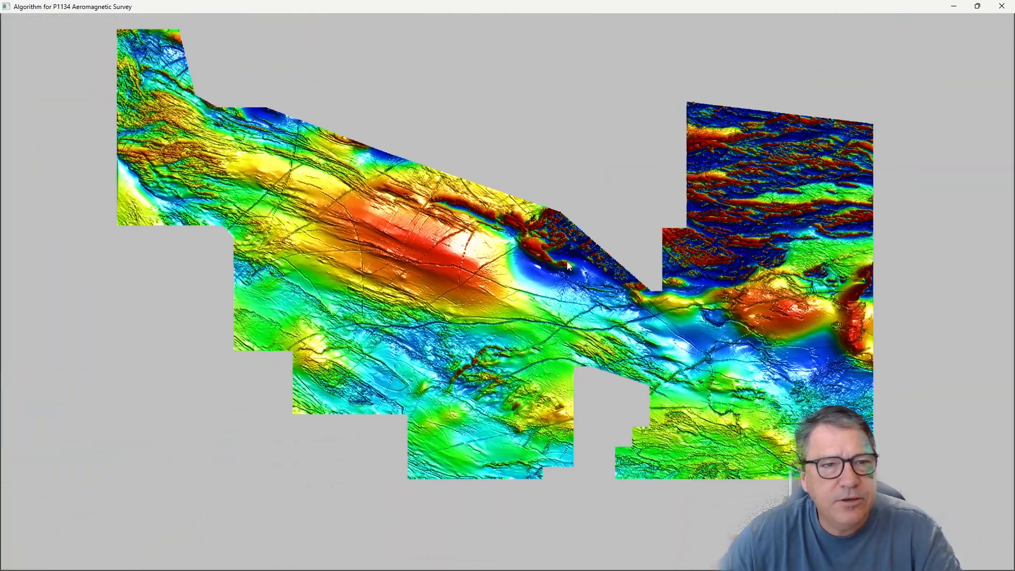
Reopen the P1134_Mag_EN_VGrid.mvr virtual grid for editing and set its Tensioned Minimum Curvature relaxation to 1.4.
right_click(520, 294)
left_click(550, 301)
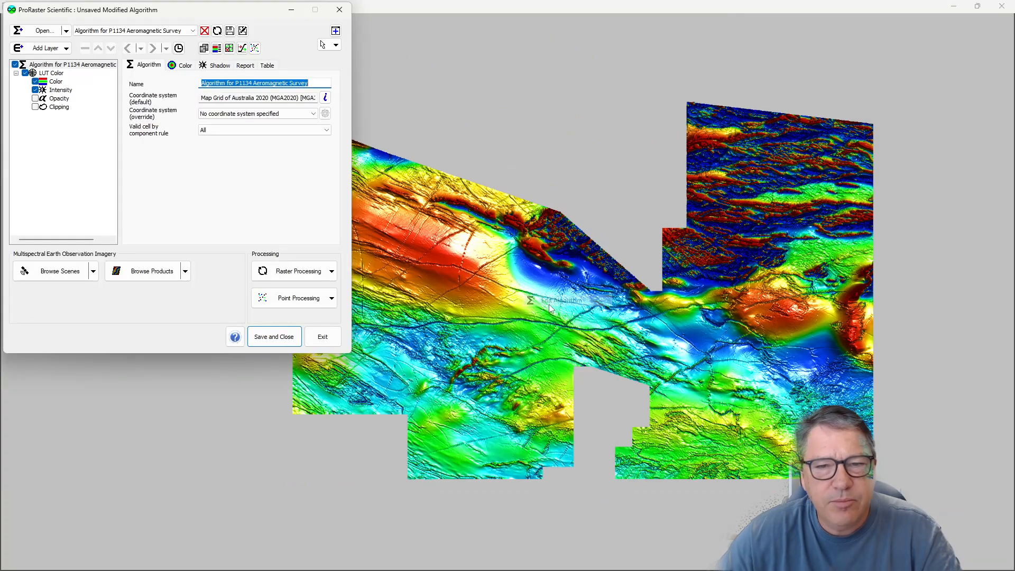
left_click(320, 296)
mouse_move(322, 340)
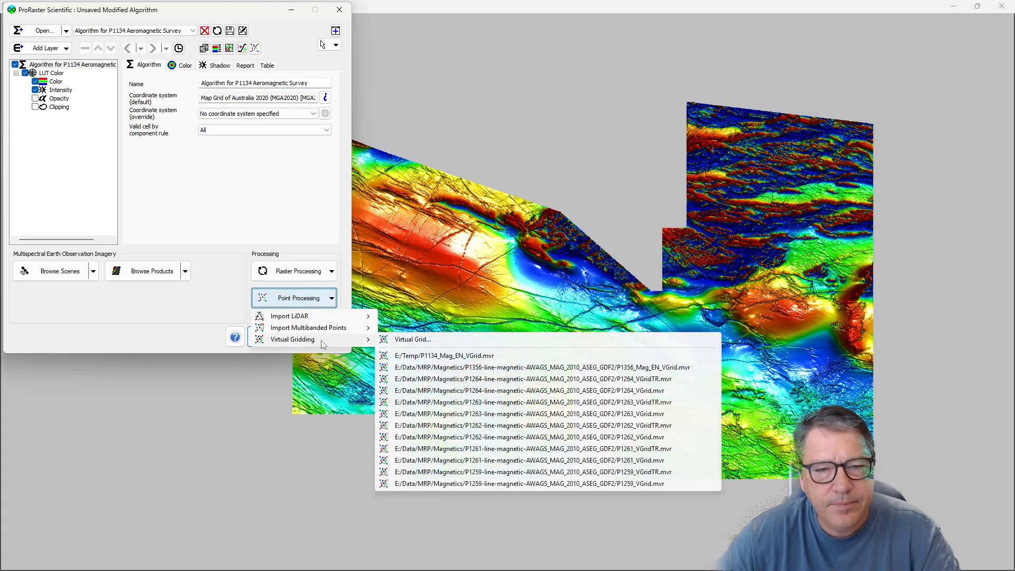
left_click(448, 357)
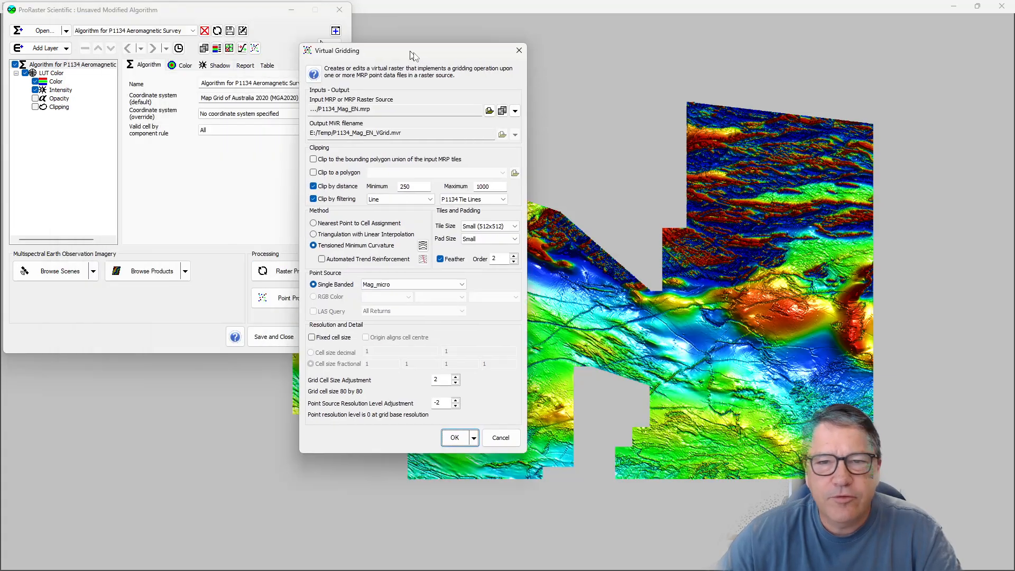
left_click_drag(413, 55, 503, 66)
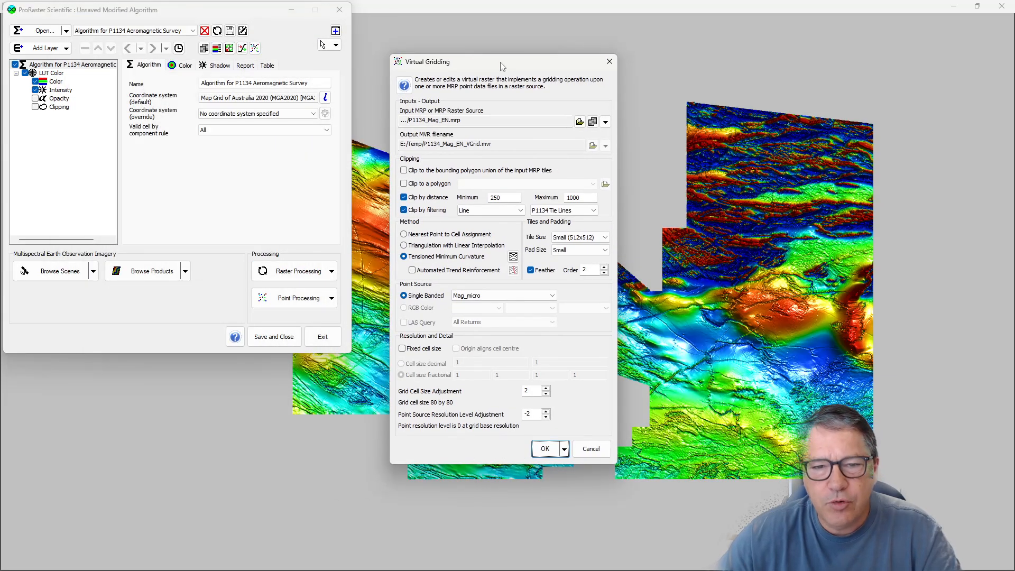
left_click(512, 257)
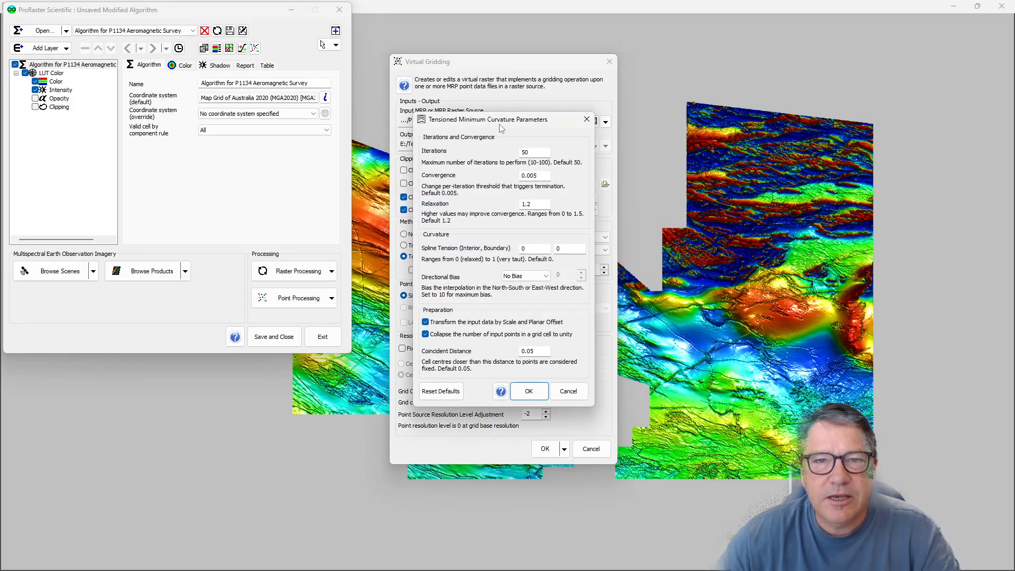
left_click_drag(497, 125, 644, 121)
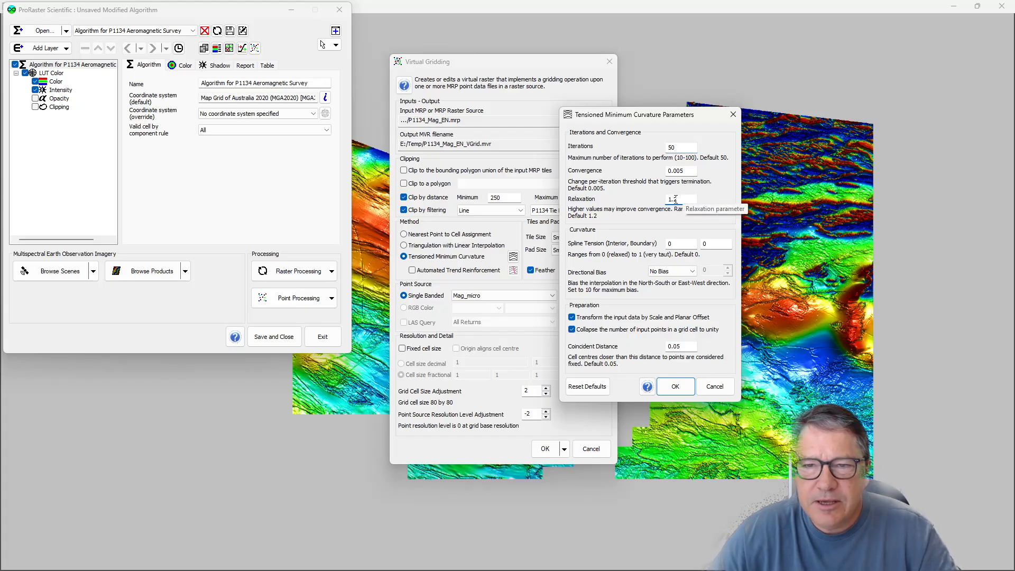
left_click_drag(674, 200, 680, 199)
type("4")
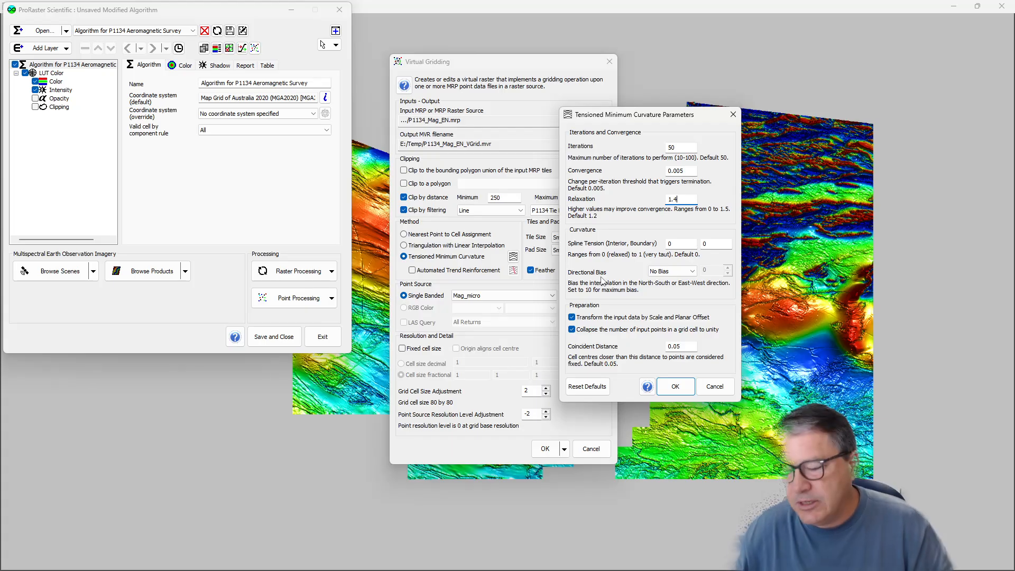
Set the directional bias to East-West with a value of 5 and regenerate the virtual grid.
left_click(681, 271)
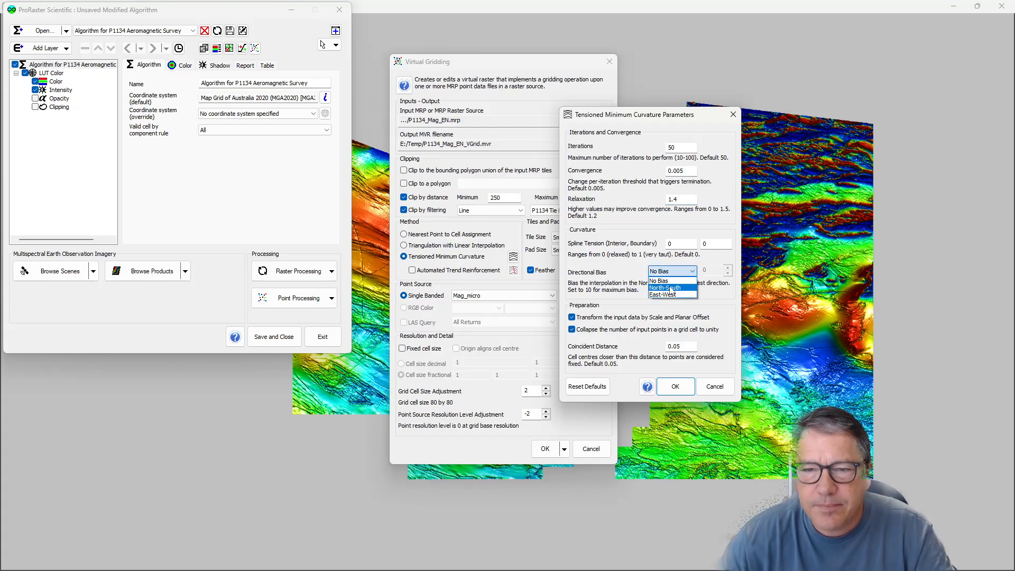
left_click(672, 295)
left_click(727, 268)
left_click(727, 268)
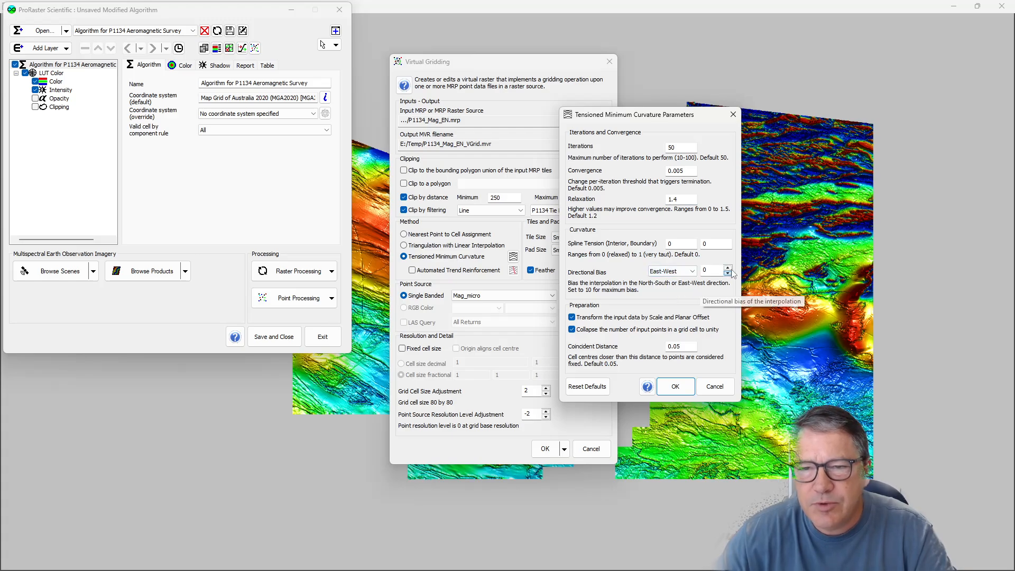
left_click(727, 267)
left_click(727, 268)
left_click(727, 268)
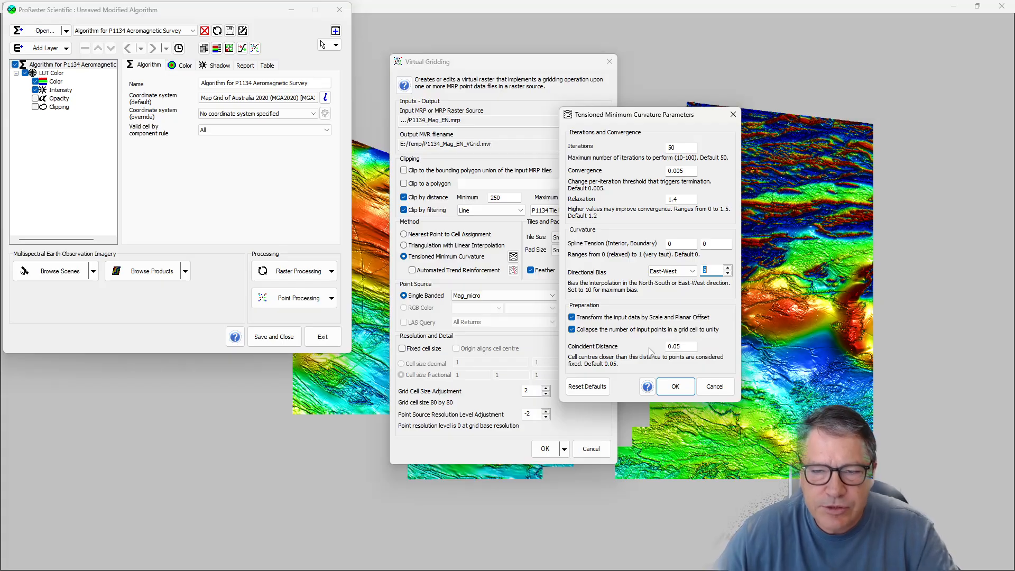
left_click(676, 388)
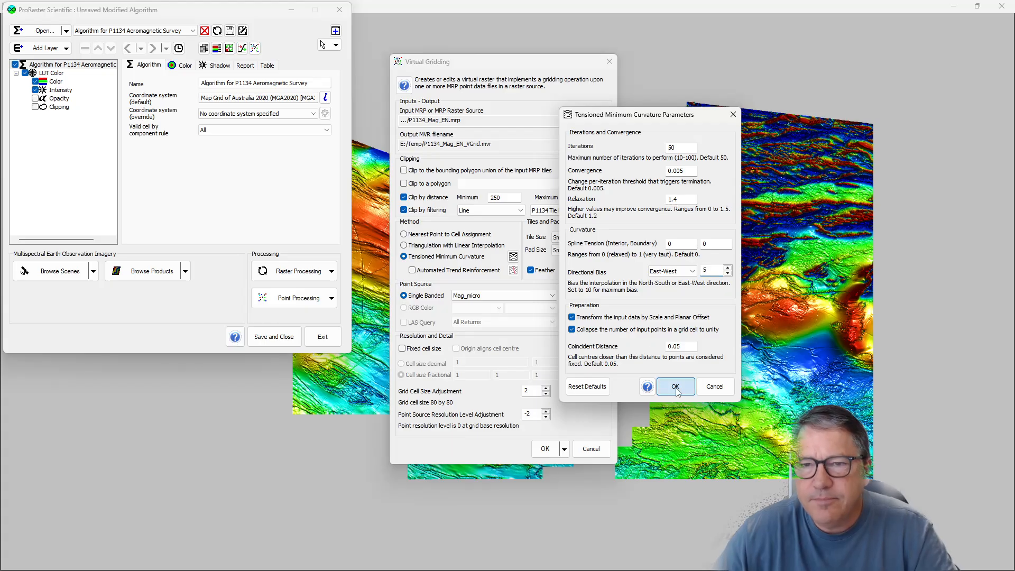
left_click(544, 449)
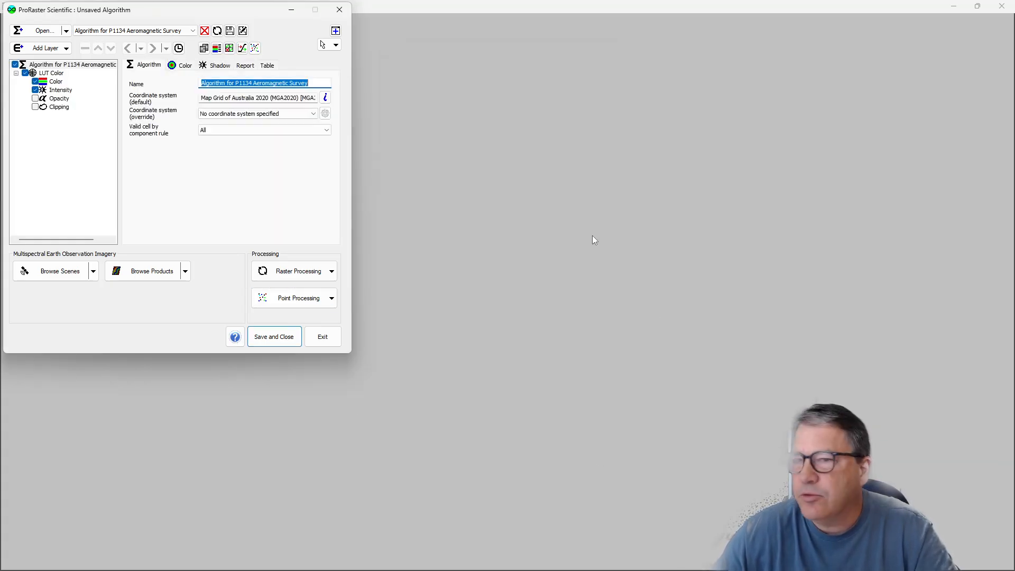
Examine the long east-west linear features south of the central anomaly in the regenerated grid.
left_click_drag(497, 374, 614, 291)
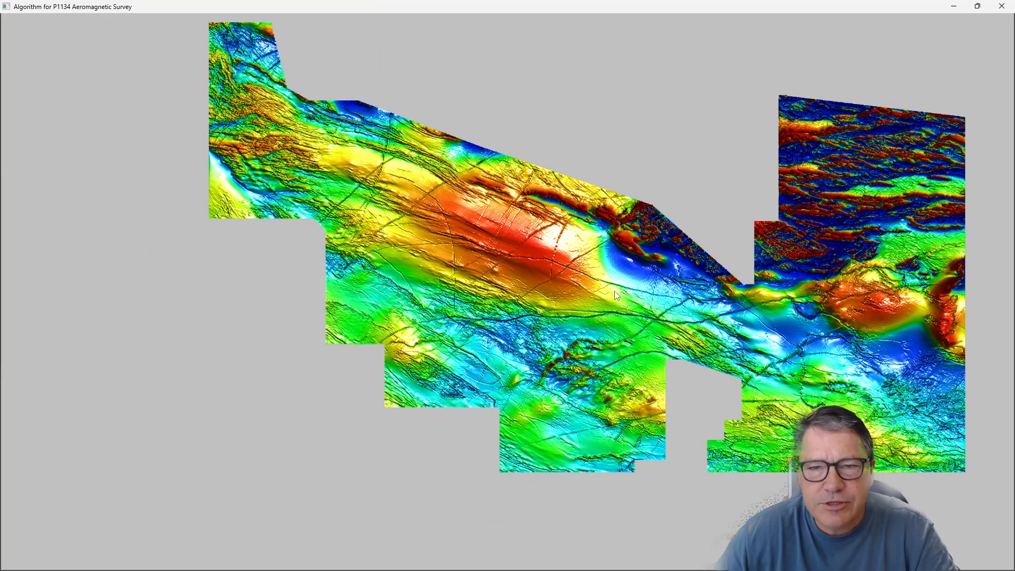
scroll(552, 261, "up", 1)
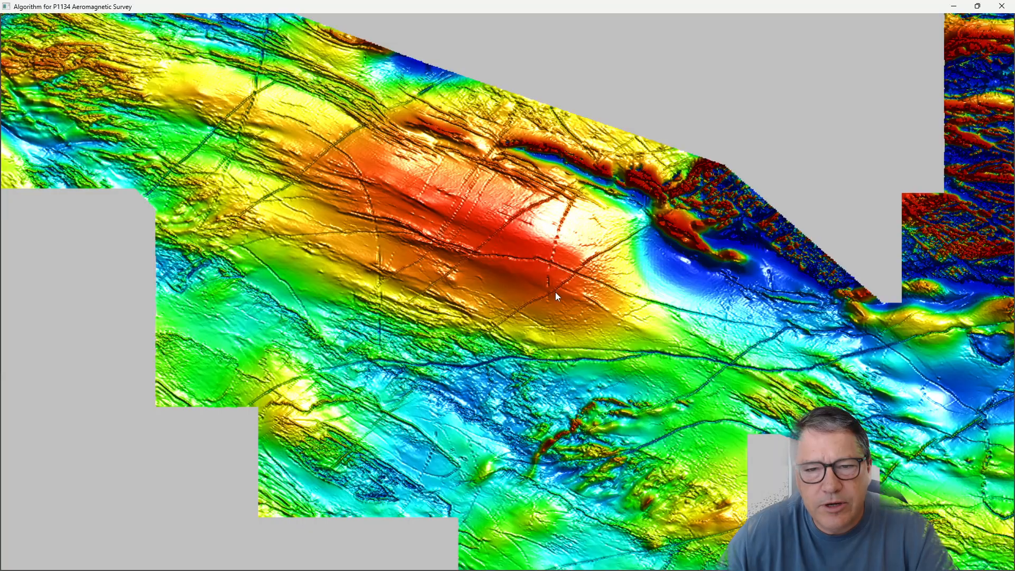
scroll(555, 292, "up", 1)
scroll(561, 349, "up", 3)
left_click_drag(599, 407, 500, 322)
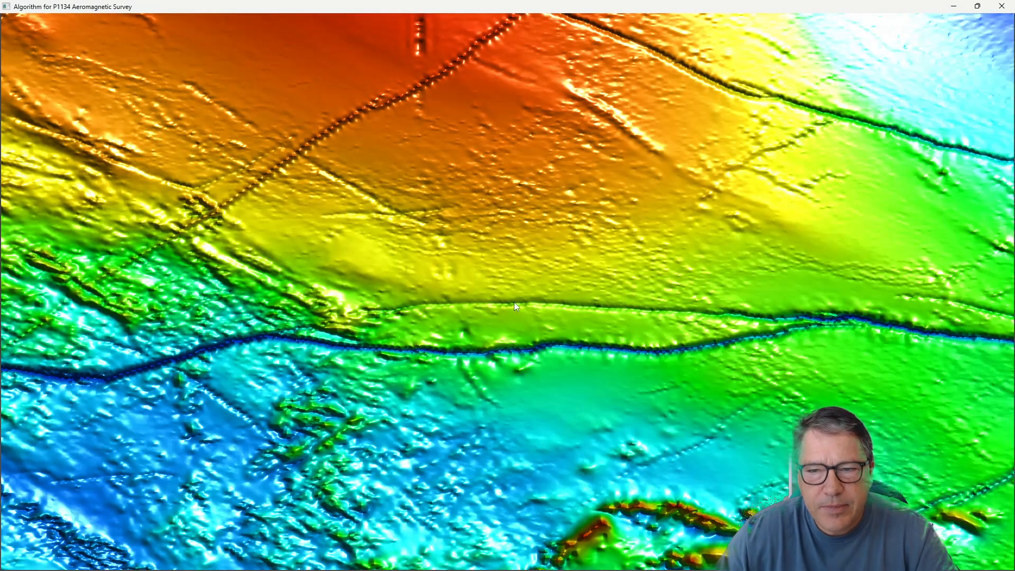
scroll(523, 309, "up", 2)
left_click_drag(543, 315, 494, 294)
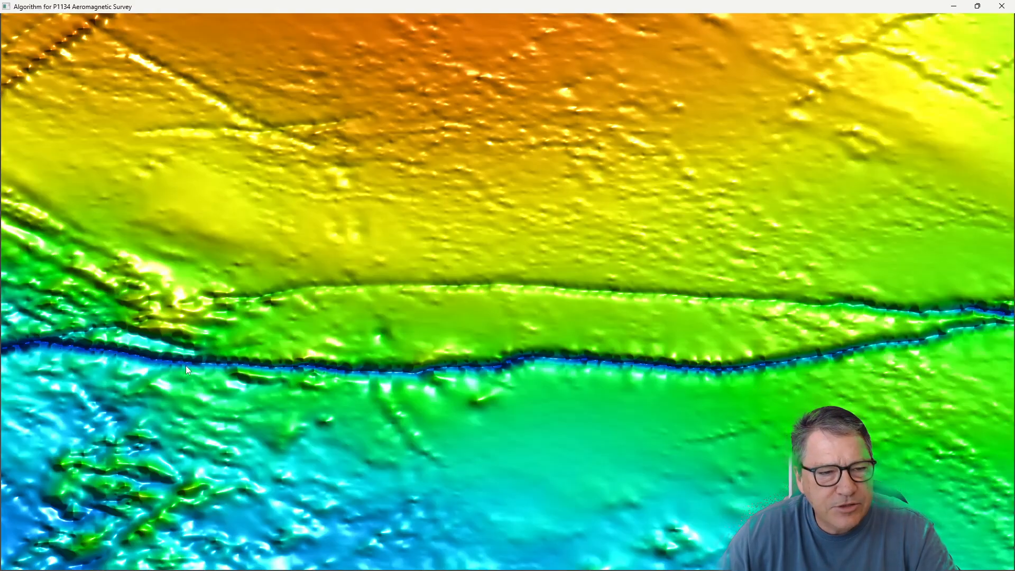
Examine the diagonal and crossing linear features inside the central anomaly and return to the whole survey.
left_click_drag(463, 103, 536, 294)
left_click_drag(436, 195, 499, 365)
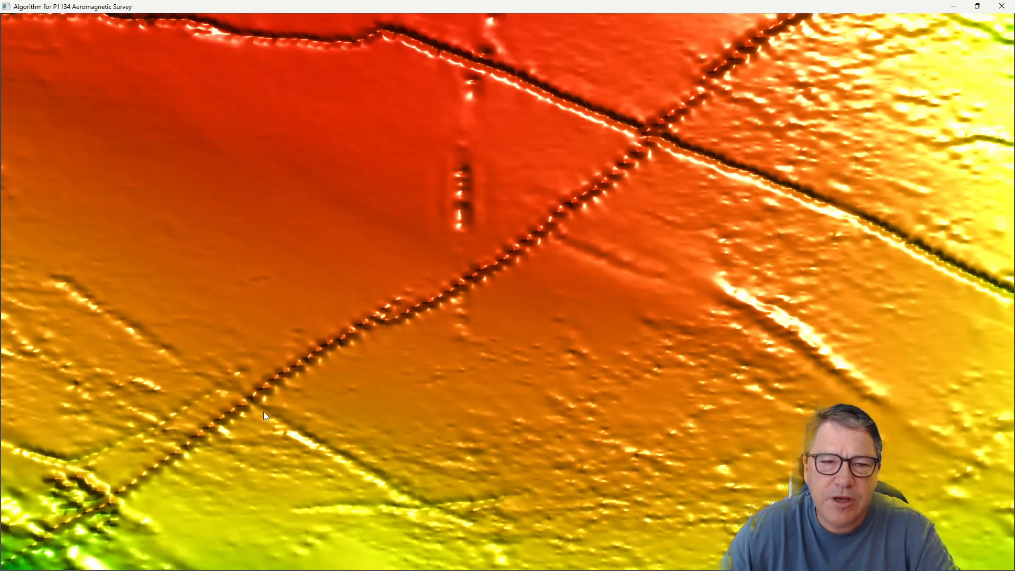
left_click_drag(541, 243, 607, 323)
left_click_drag(619, 284, 508, 349)
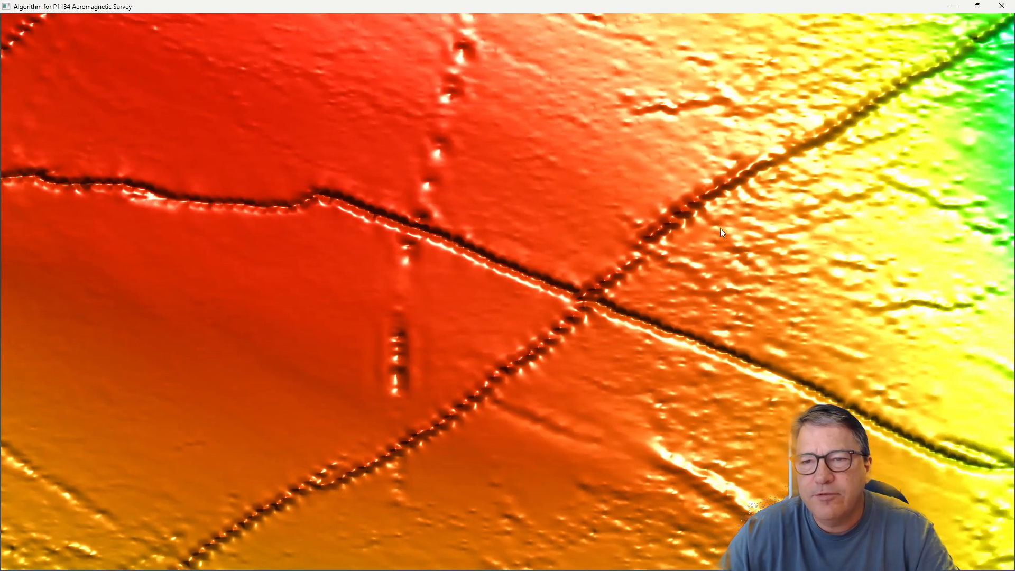
left_click_drag(680, 223, 614, 230)
scroll(616, 233, "down", 10)
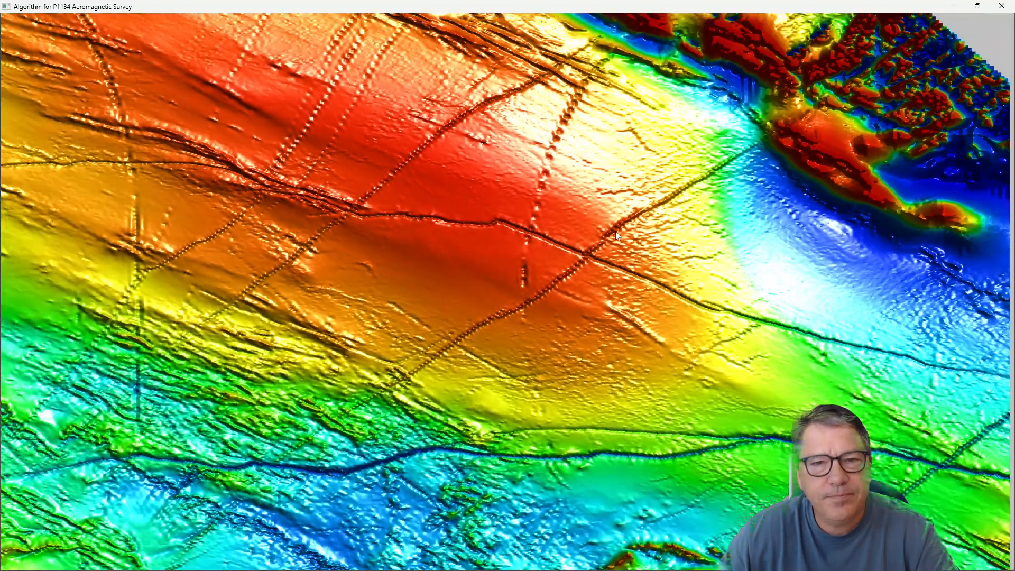
scroll(615, 231, "down", 3)
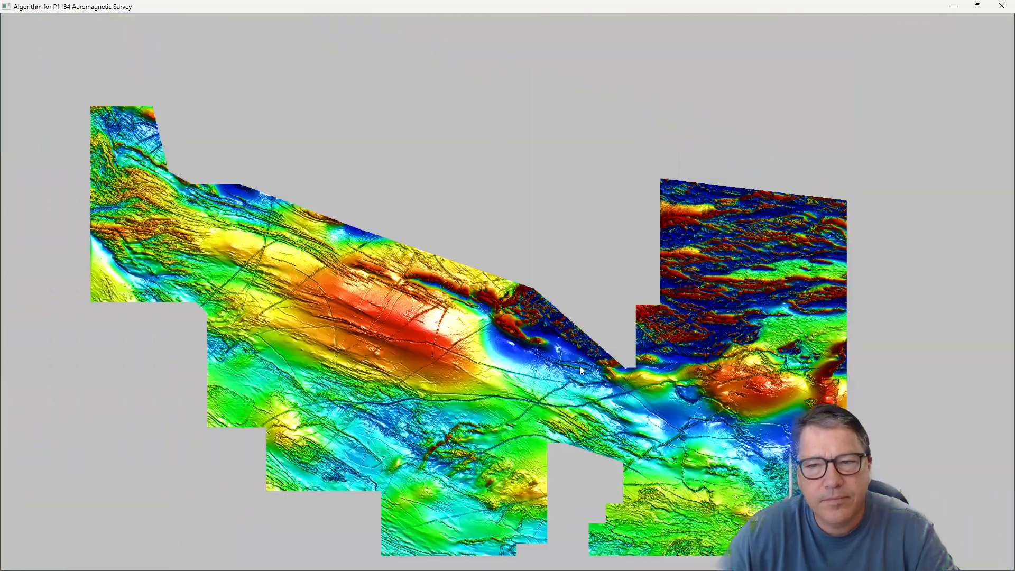
left_click_drag(580, 365, 600, 305)
Reopen the P1134_Mag_EN_VGrid.mvr virtual grid for editing, enable Automated Trend Reinforcement for Tensioned Minimum Curvature and regenerate the grid.
right_click(592, 287)
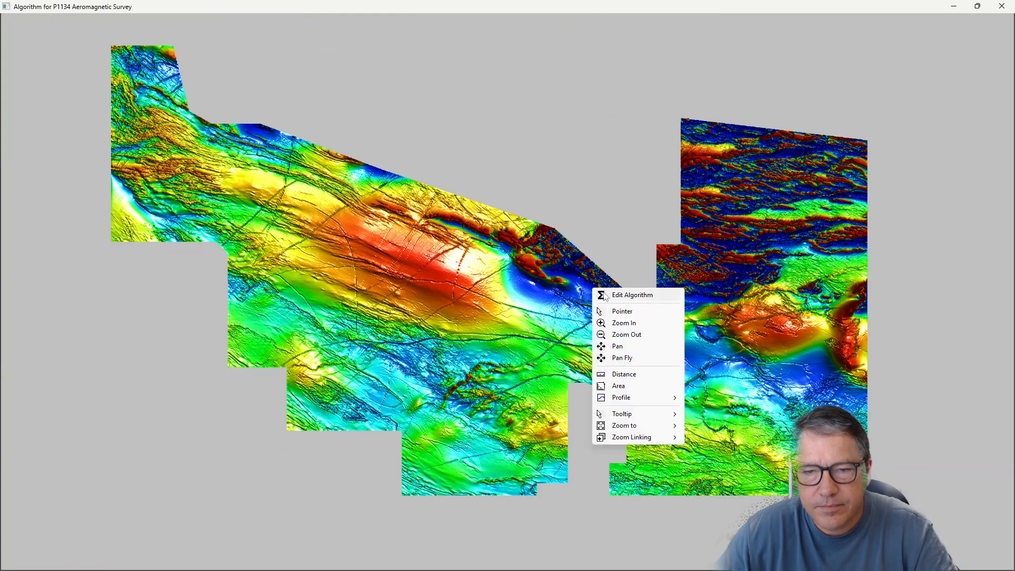
left_click(622, 295)
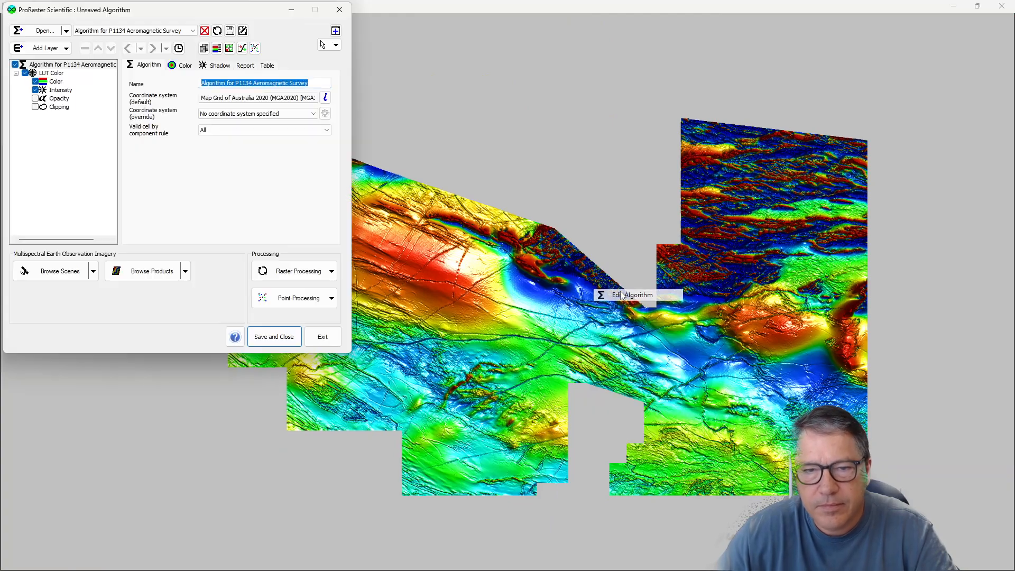
left_click(299, 298)
mouse_move(320, 338)
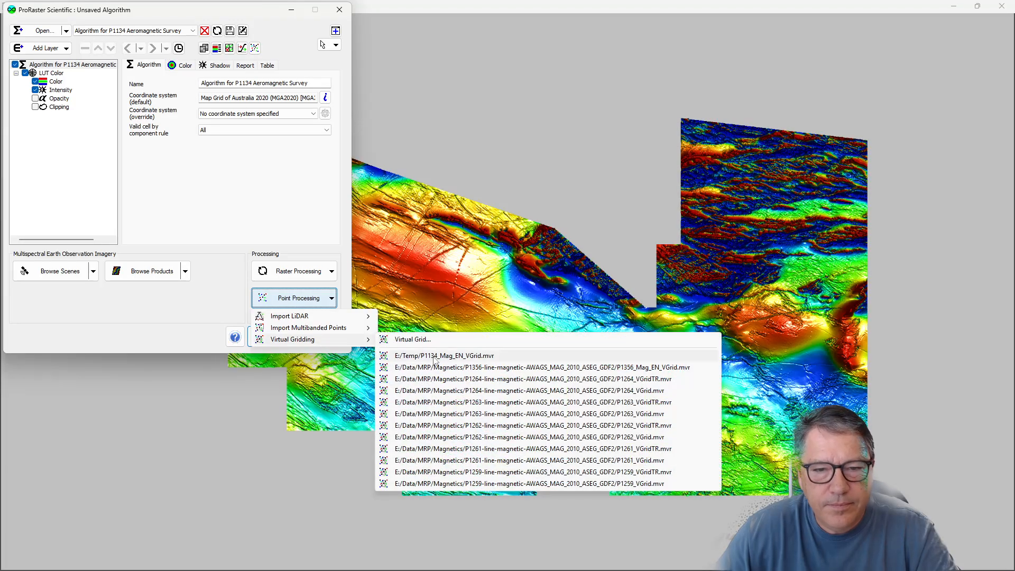
left_click(494, 356)
left_click_drag(154, 9, 559, 70)
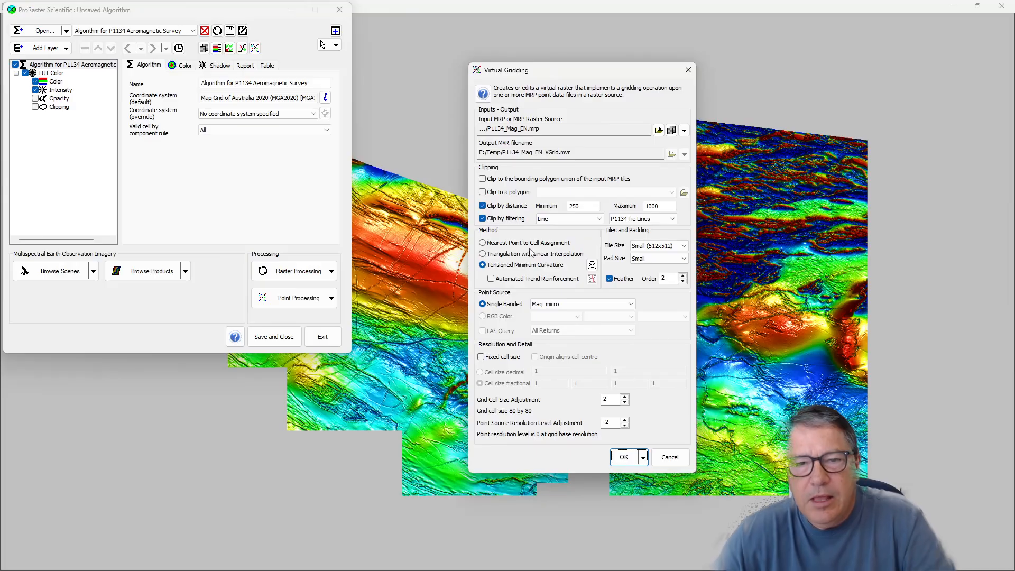
left_click(522, 277)
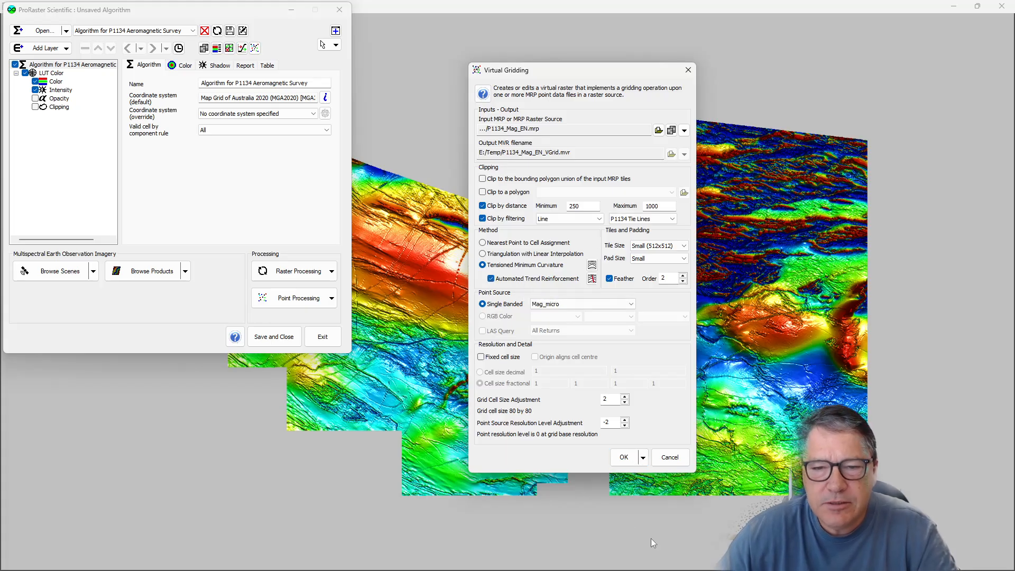
left_click(623, 458)
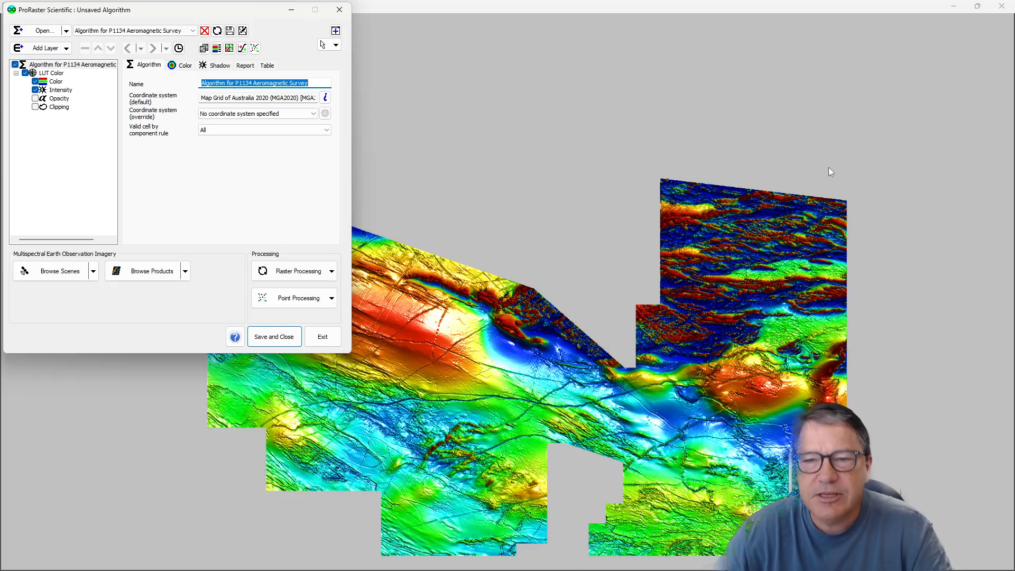
Examine the crossing linear features inside the central anomaly and follow the diagonal one southwest to the long east-west lineament.
left_click_drag(581, 274, 616, 217)
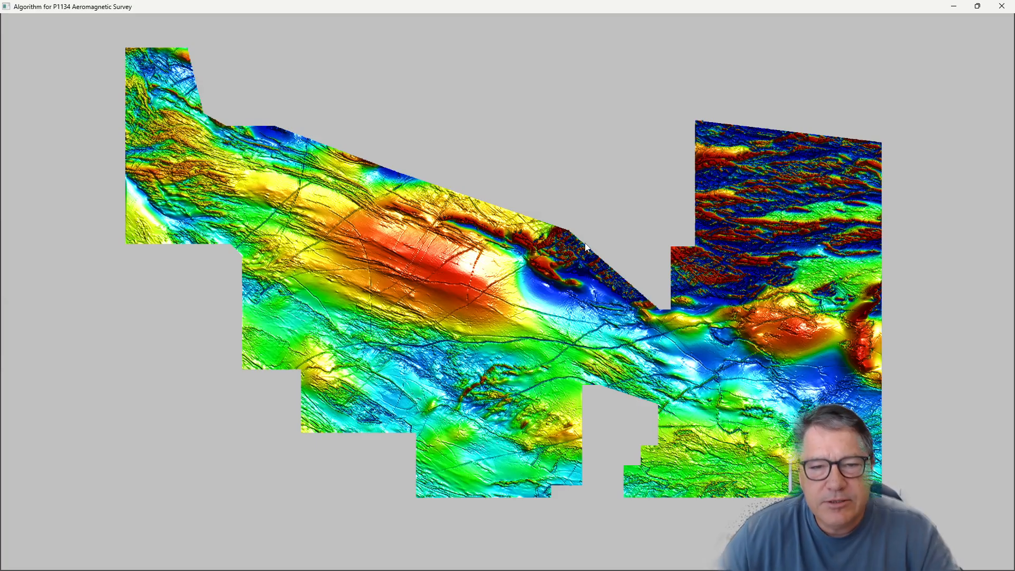
scroll(471, 300, "up", 5)
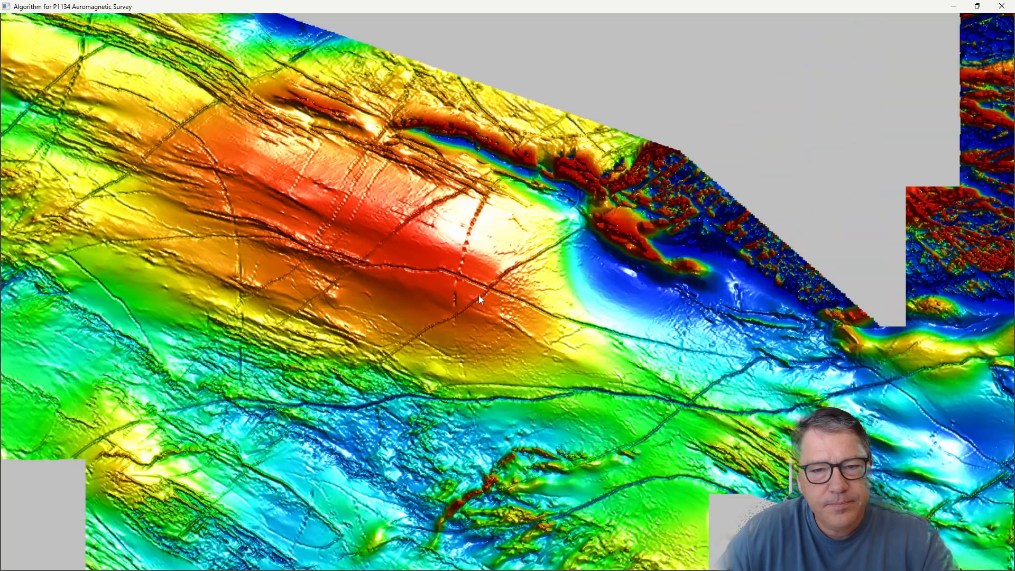
scroll(473, 310, "up", 5)
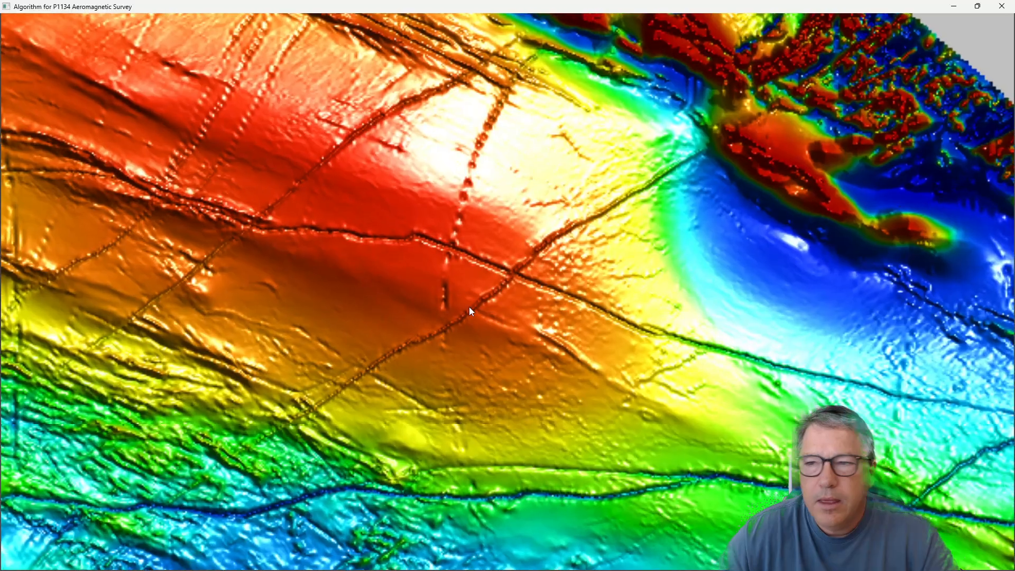
scroll(475, 299, "up", 5)
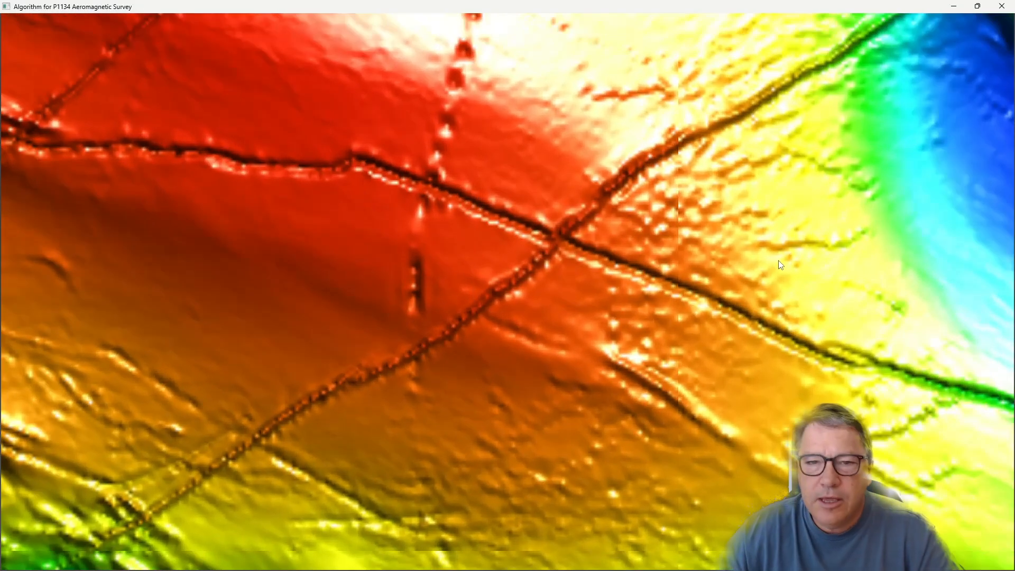
scroll(538, 309, "up", 2)
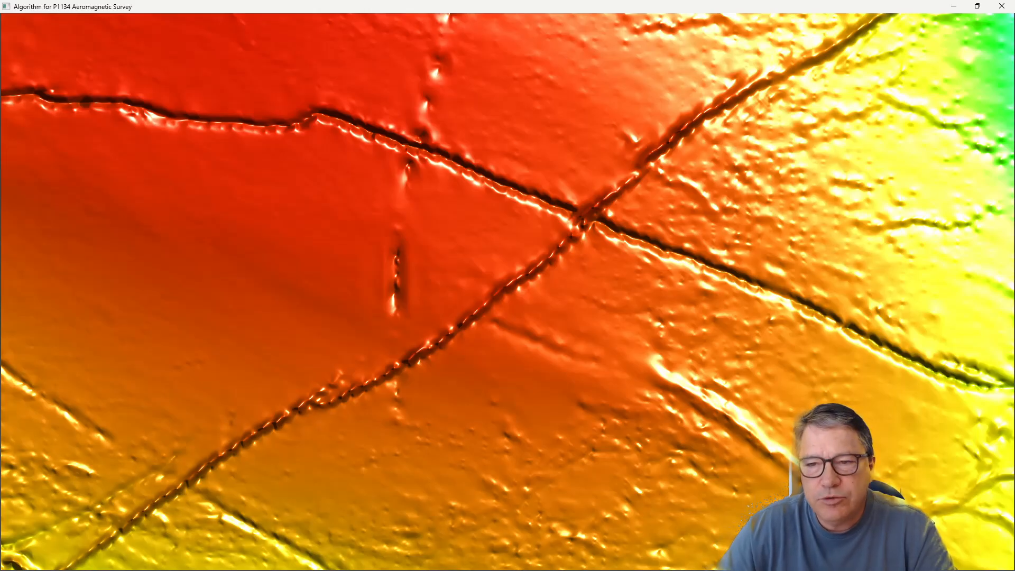
left_click_drag(311, 240, 473, 293)
left_click_drag(453, 512, 493, 329)
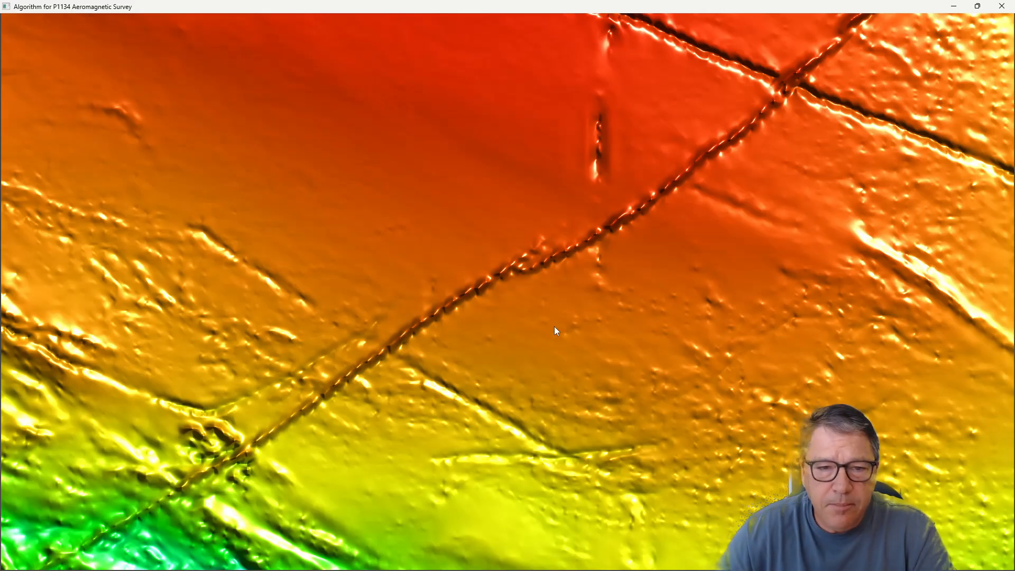
left_click_drag(347, 417, 482, 322)
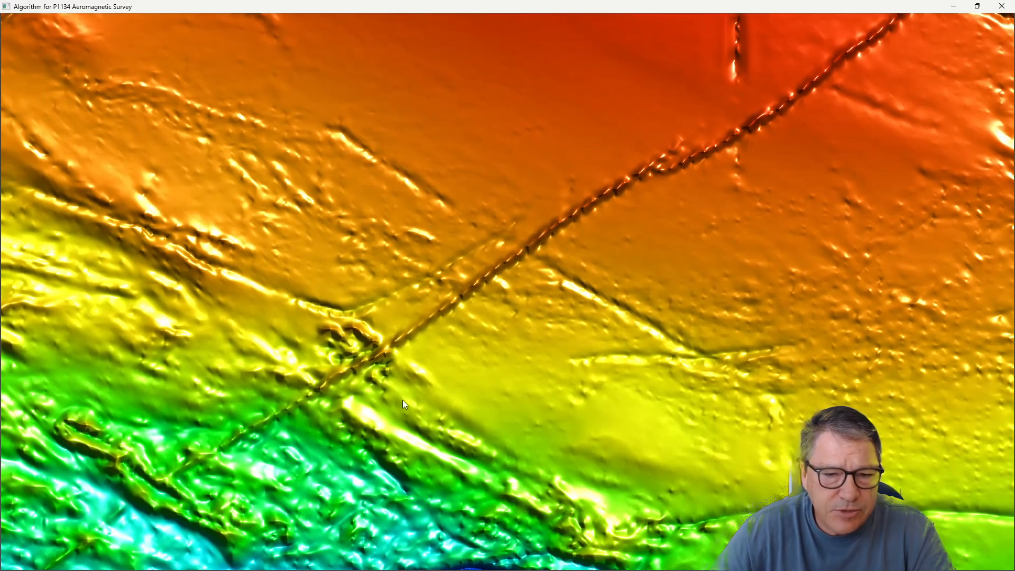
left_click_drag(398, 475, 407, 354)
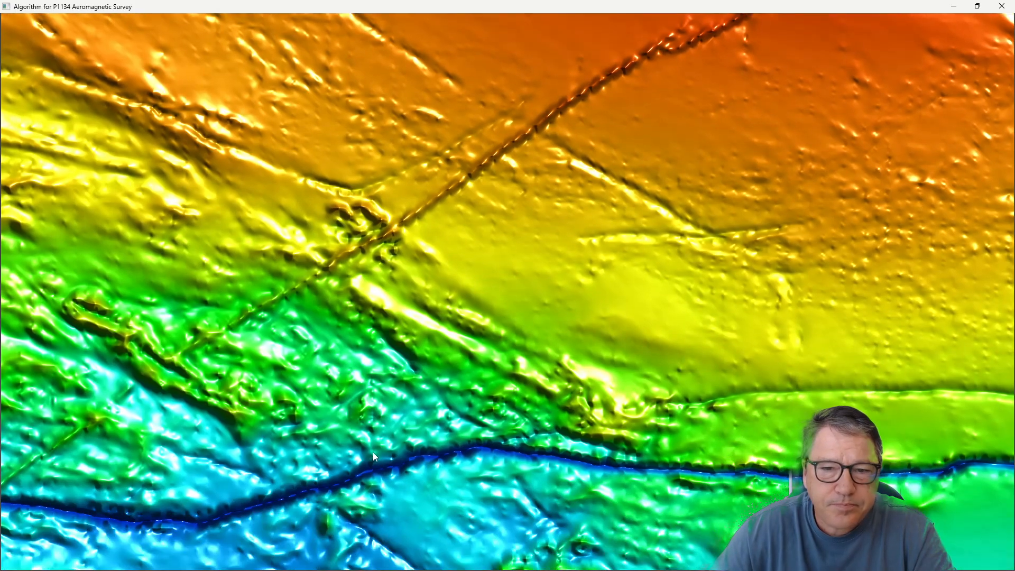
left_click_drag(373, 452, 351, 335)
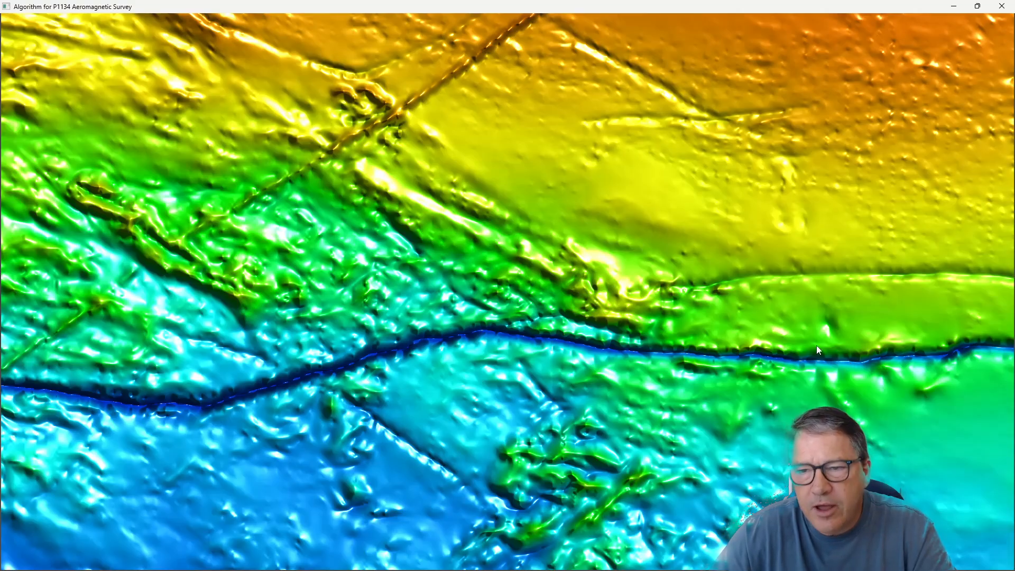
Examine the diagonal and braided linear features across the western part of the central anomaly.
left_click_drag(632, 203, 629, 346)
left_click_drag(528, 167, 575, 278)
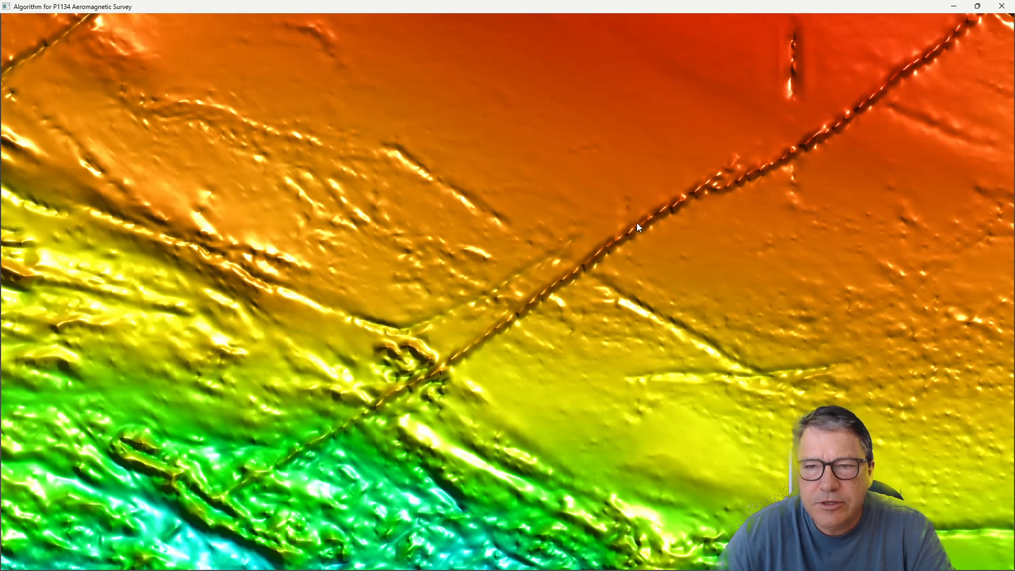
left_click_drag(661, 206, 522, 326)
left_click_drag(433, 155, 579, 273)
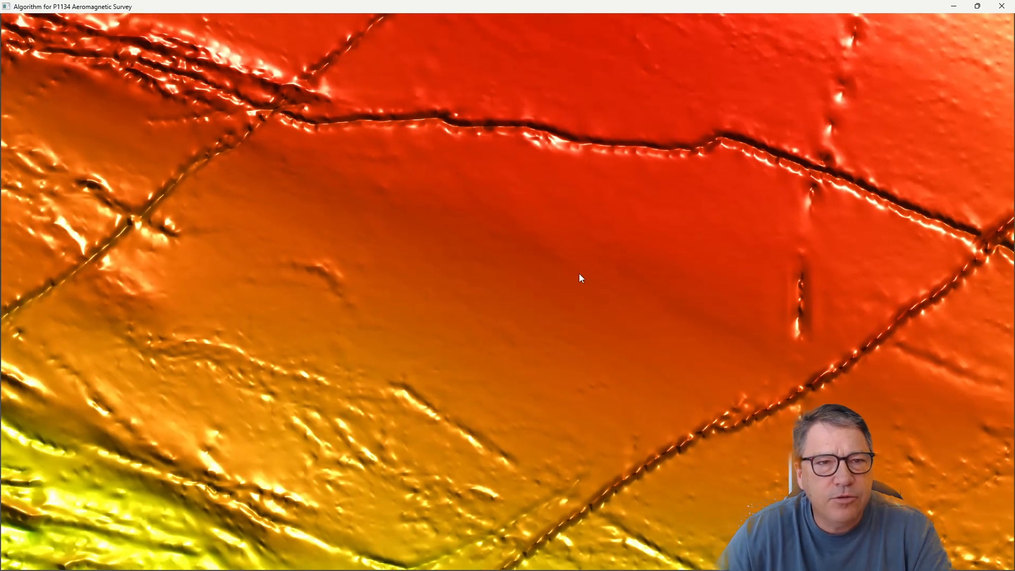
left_click_drag(328, 209, 537, 274)
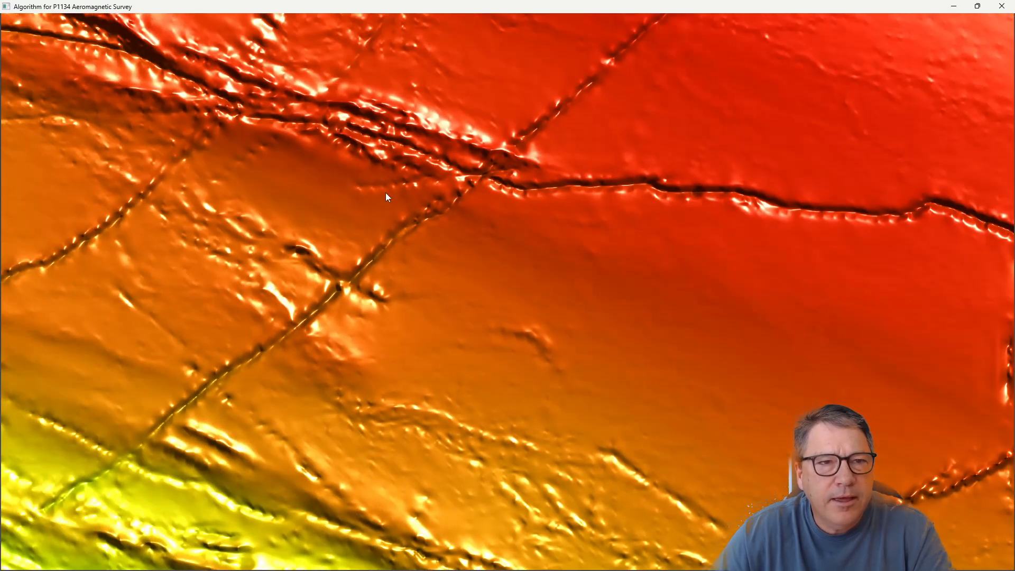
left_click_drag(388, 197, 631, 374)
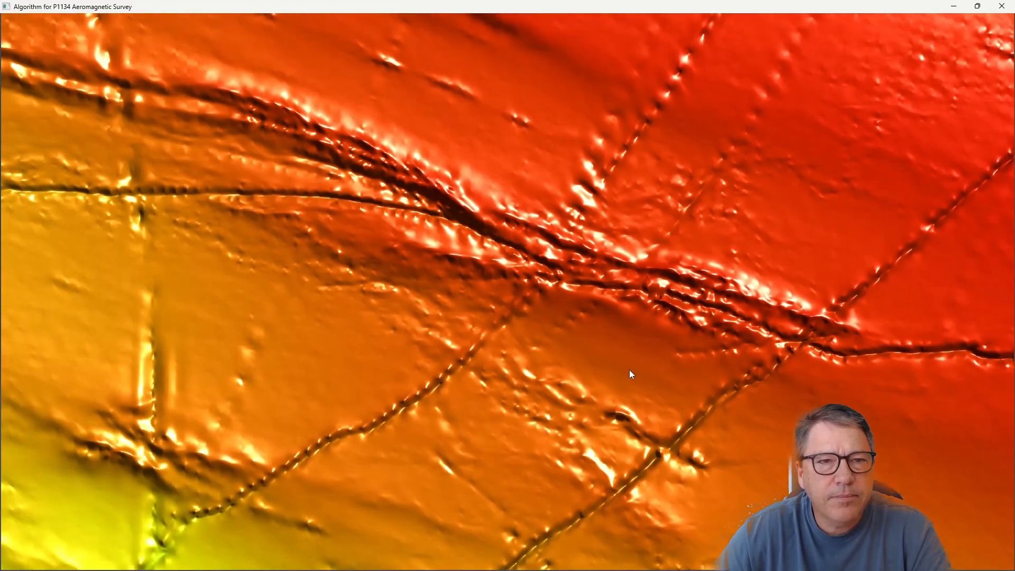
left_click_drag(307, 252, 538, 326)
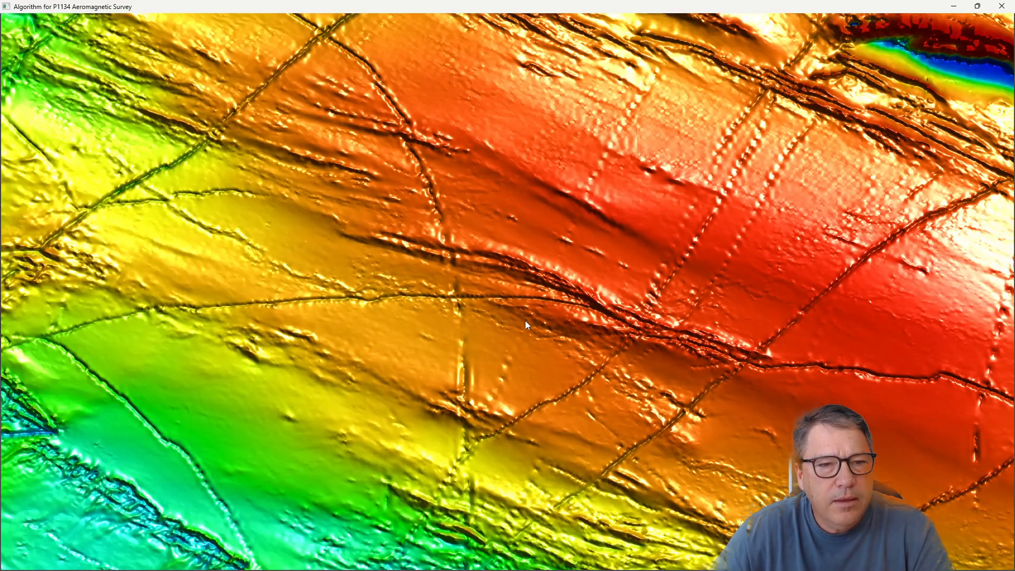
Compare the wider central area with the survey's northwestern part and examine the folded, closely spaced trends there in detail.
scroll(526, 317, "down", 5)
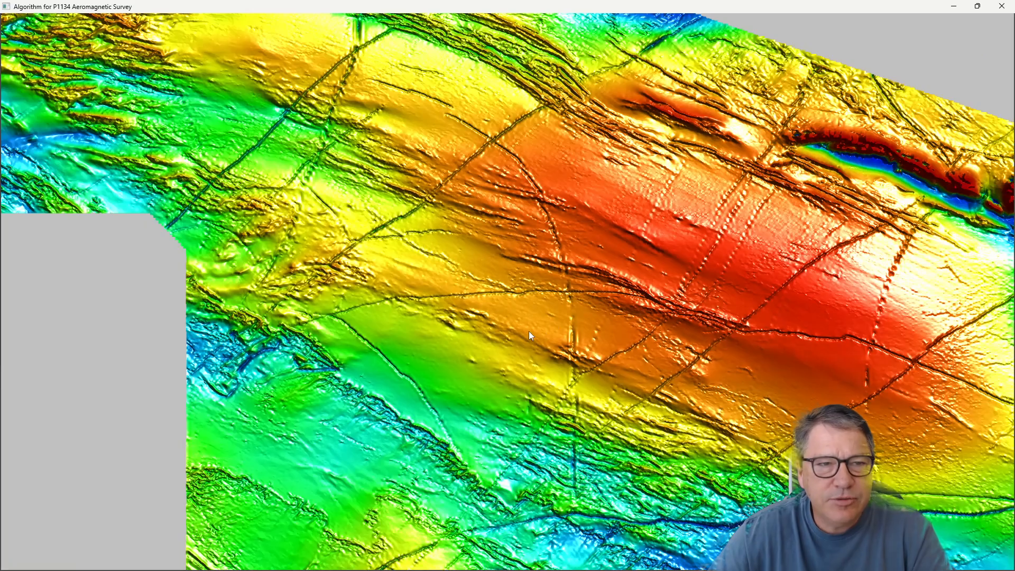
left_click_drag(639, 220, 673, 343)
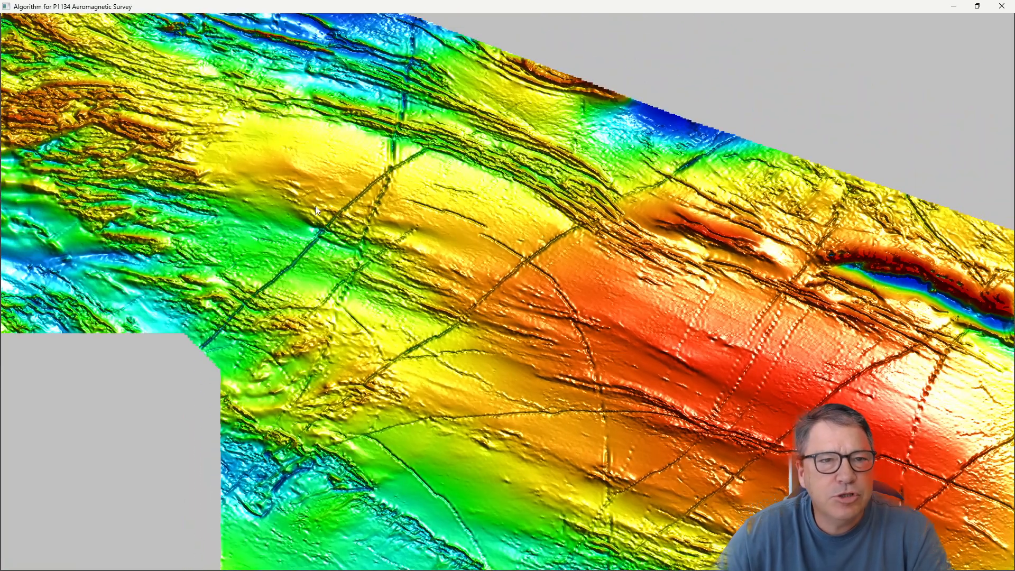
left_click_drag(318, 219, 486, 290)
left_click_drag(264, 212, 340, 293)
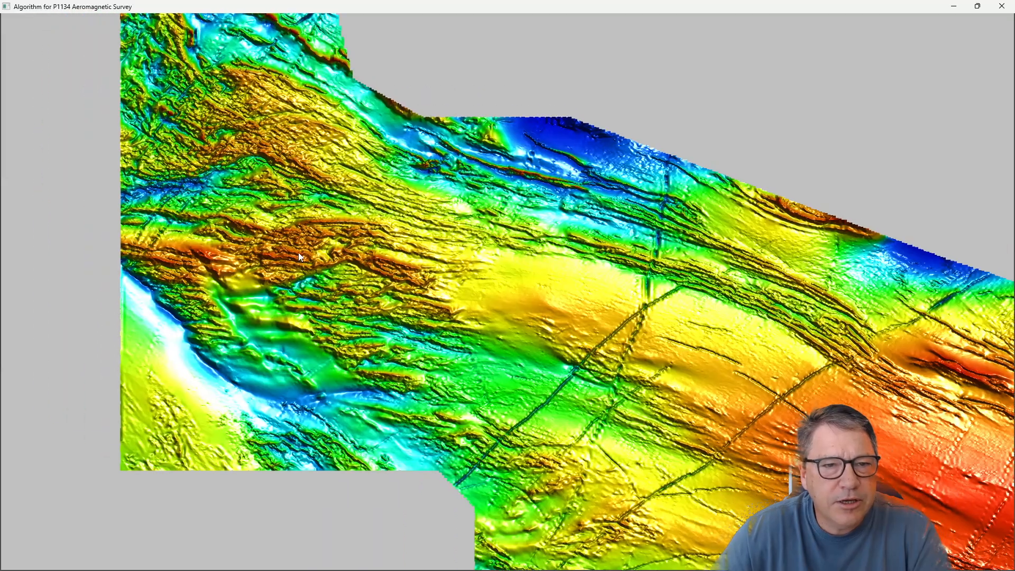
scroll(270, 237, "up", 5)
scroll(315, 226, "up", 3)
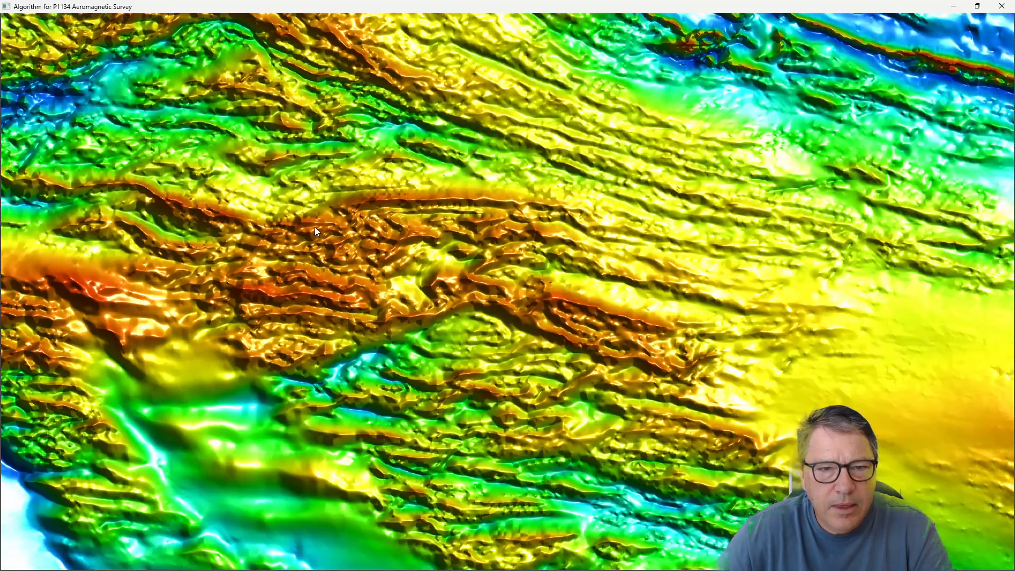
left_click_drag(315, 226, 398, 322)
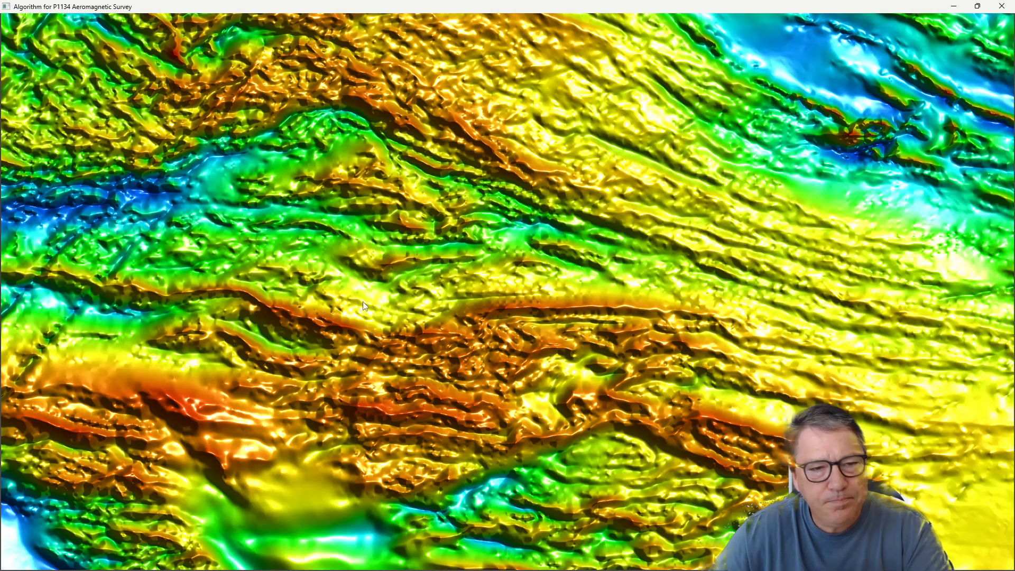
left_click_drag(332, 286, 398, 225)
left_click_drag(361, 146, 356, 227)
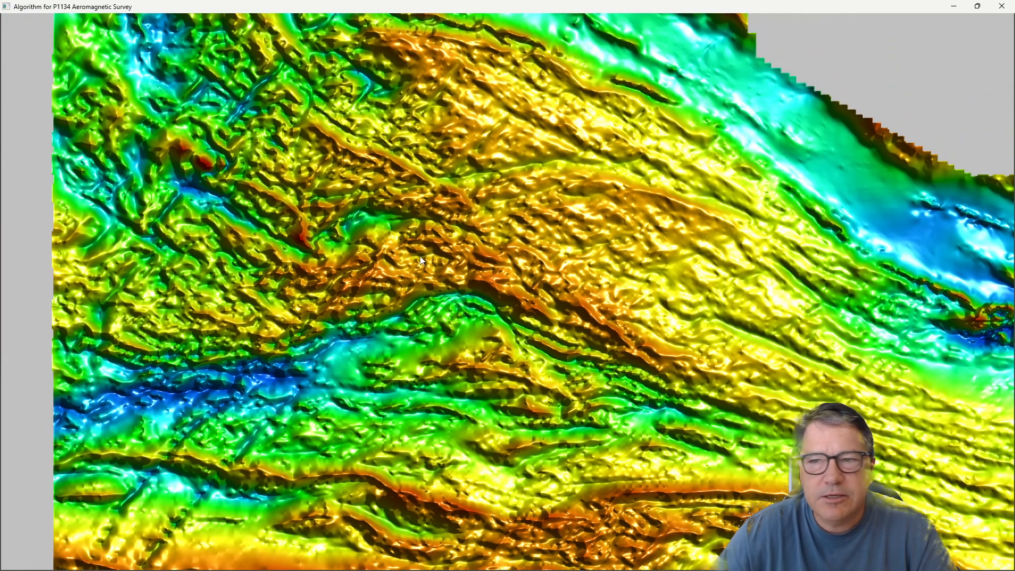
Reopen the P1134_Mag_EN_VGrid.mvr virtual grid for editing and bring up its trend reinforcement parameters beside the gridding settings.
right_click(356, 230)
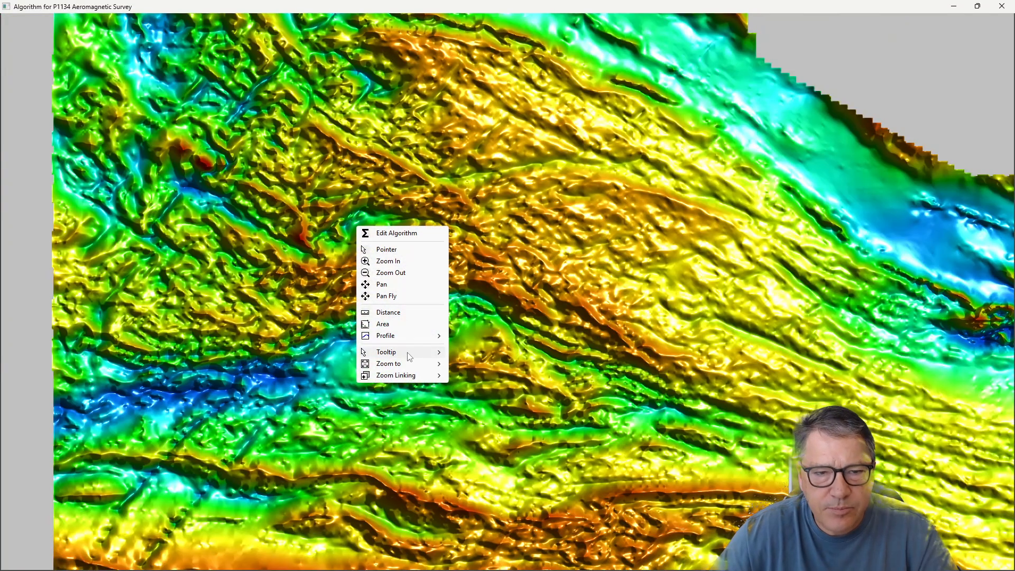
left_click(410, 238)
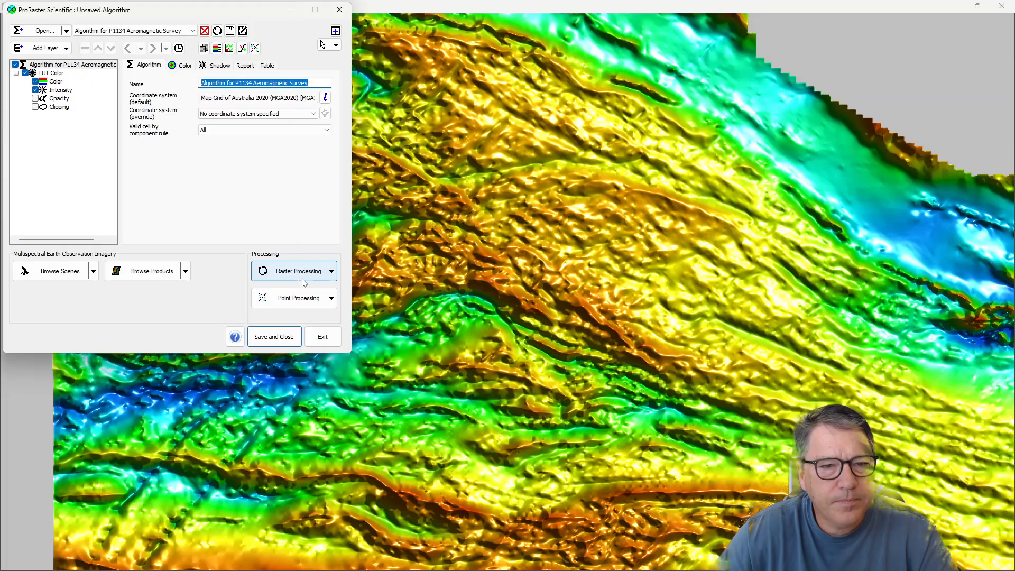
left_click(298, 298)
mouse_move(321, 339)
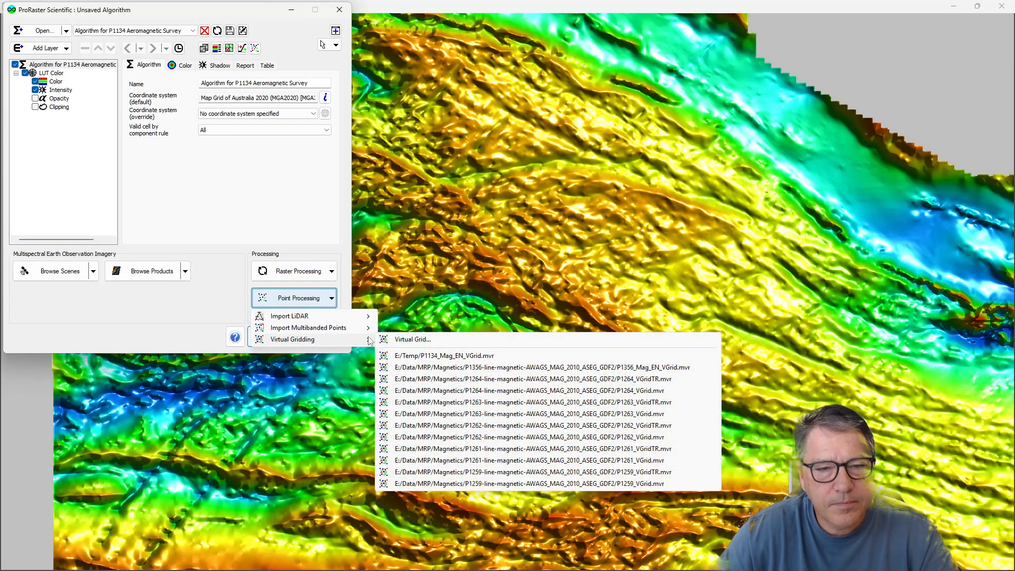
left_click(442, 357)
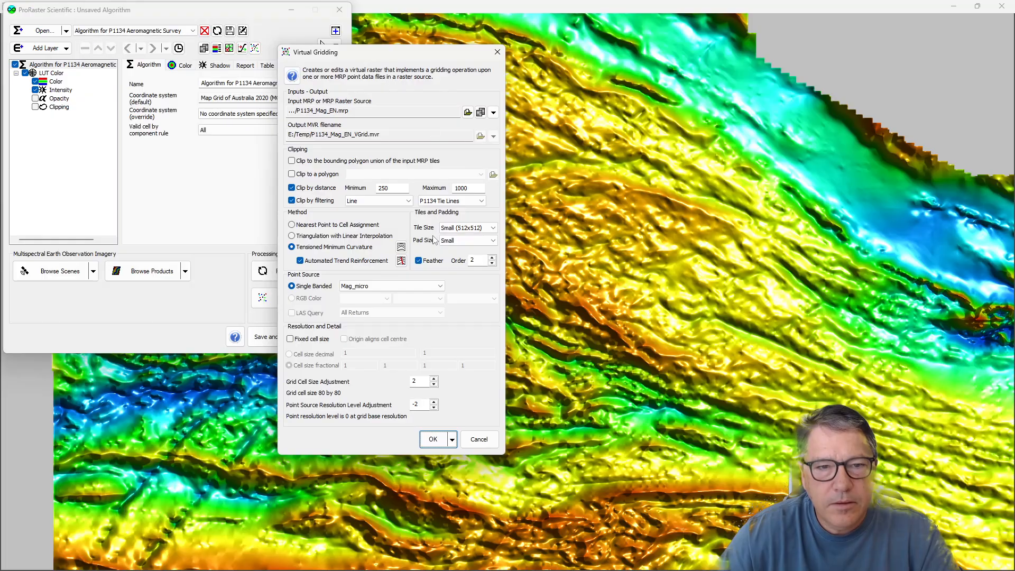
left_click(401, 261)
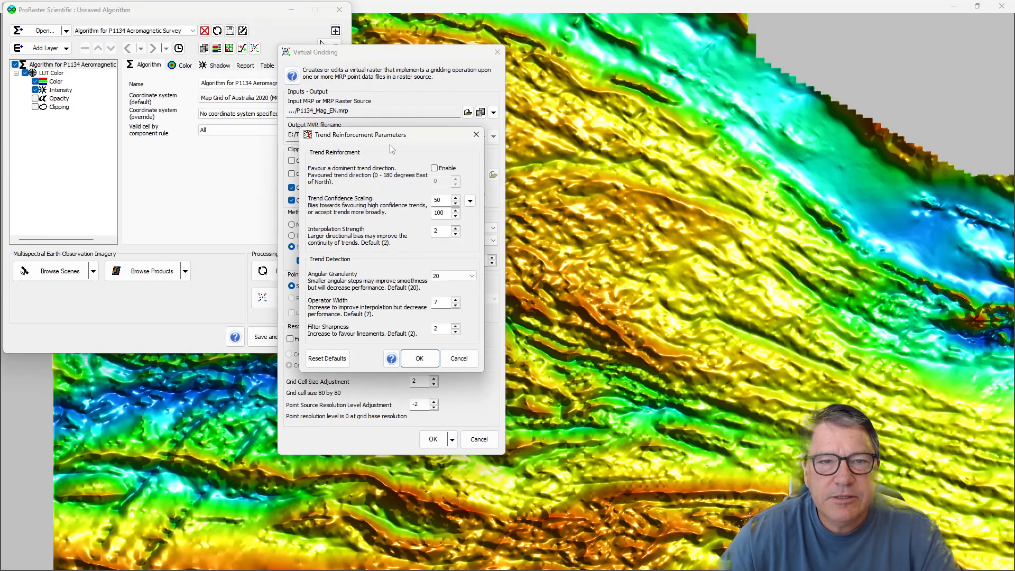
left_click_drag(376, 135, 575, 143)
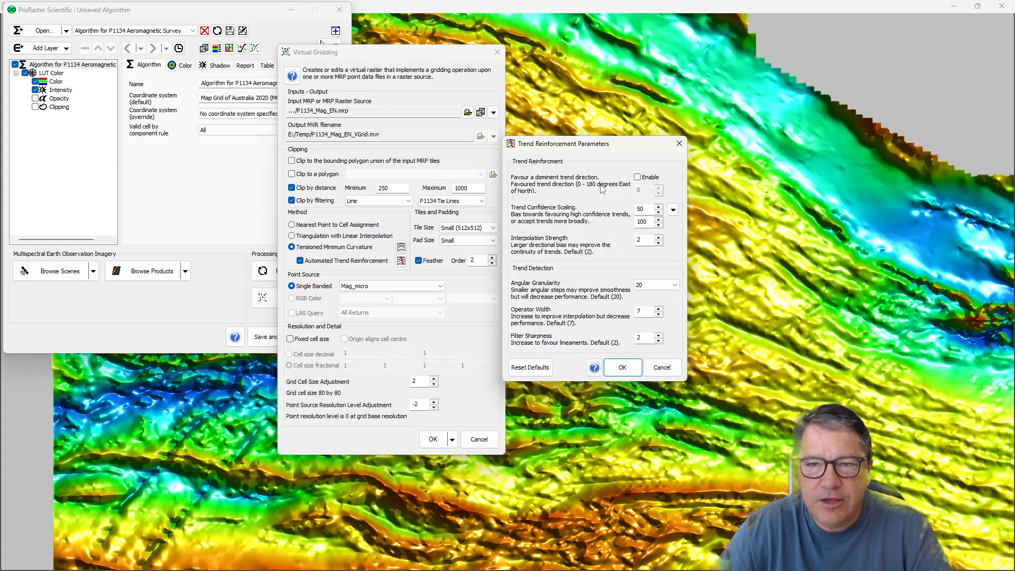
Enable favouring a dominant trend direction and set it to 67 degrees east of north.
left_click(638, 178)
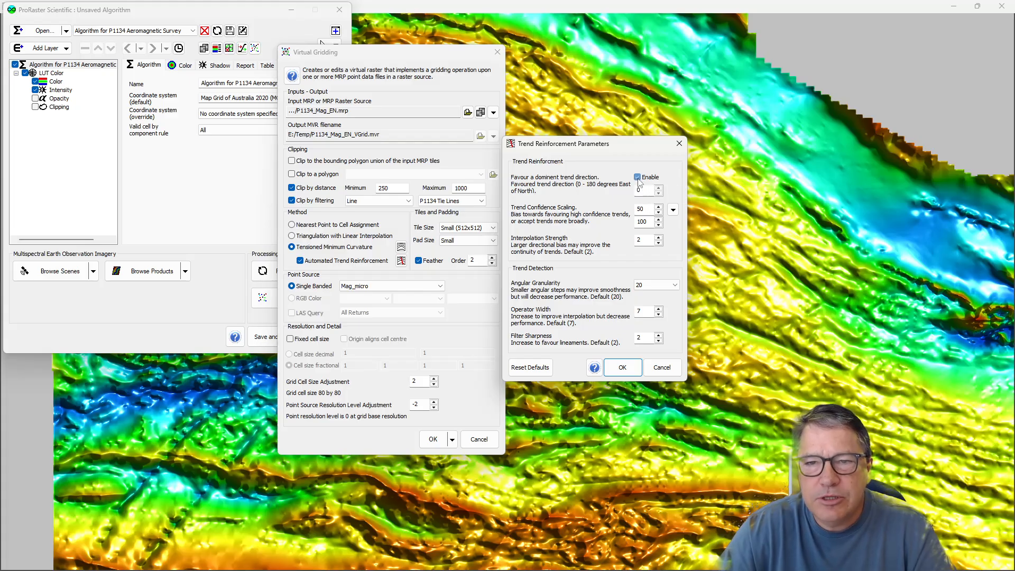
double_click(645, 190)
type("6")
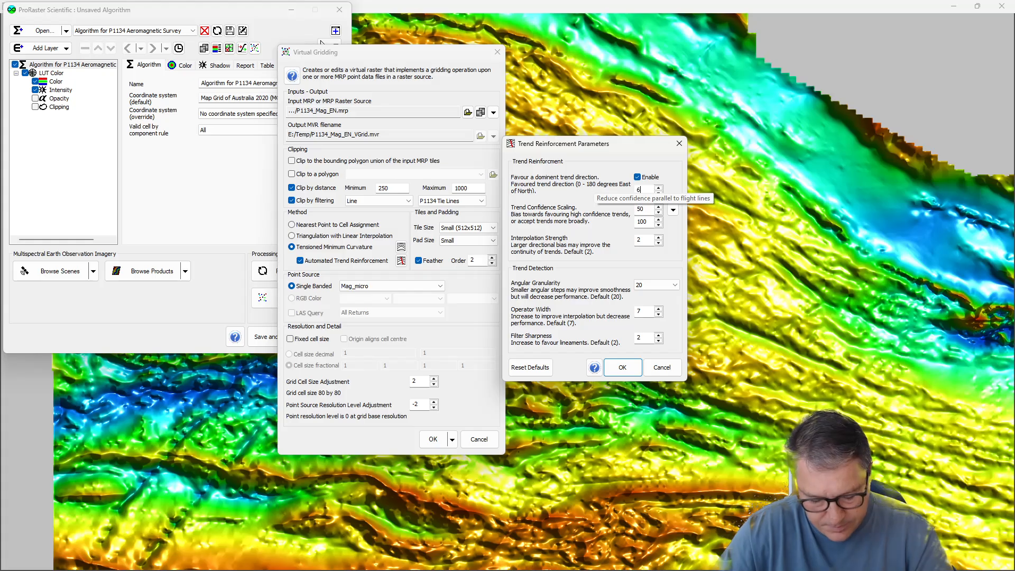
type("7")
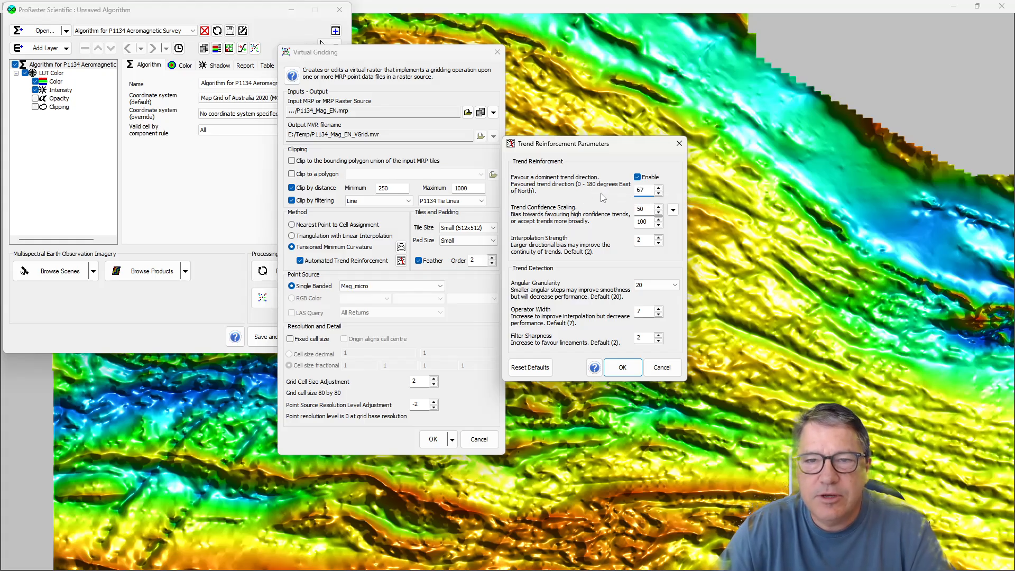
Turn off the favoured trend direction and try the high-confidence and low-confidence trend scaling presets before reapplying the default settings.
left_click(637, 178)
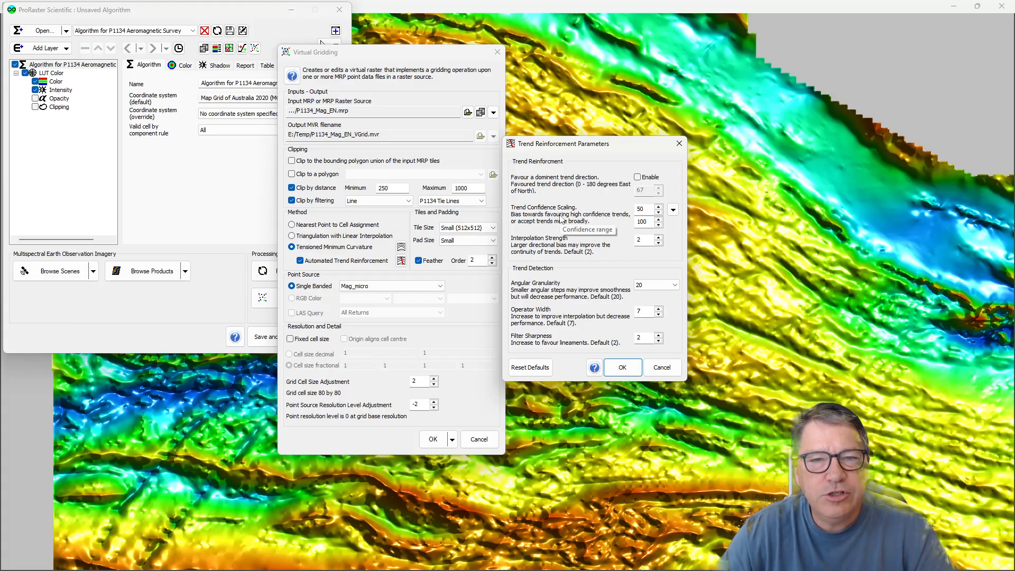
left_click(672, 210)
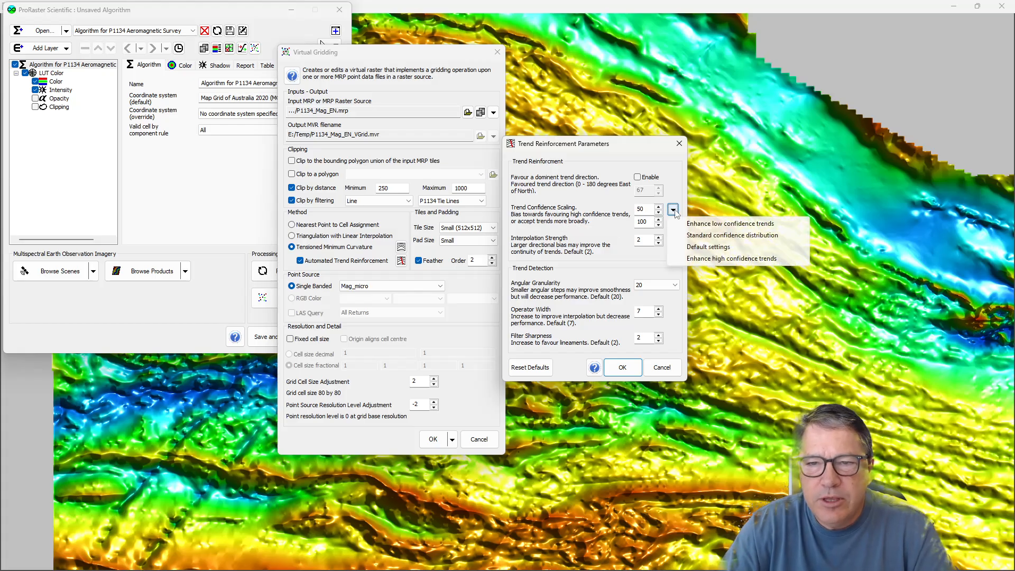
left_click(708, 258)
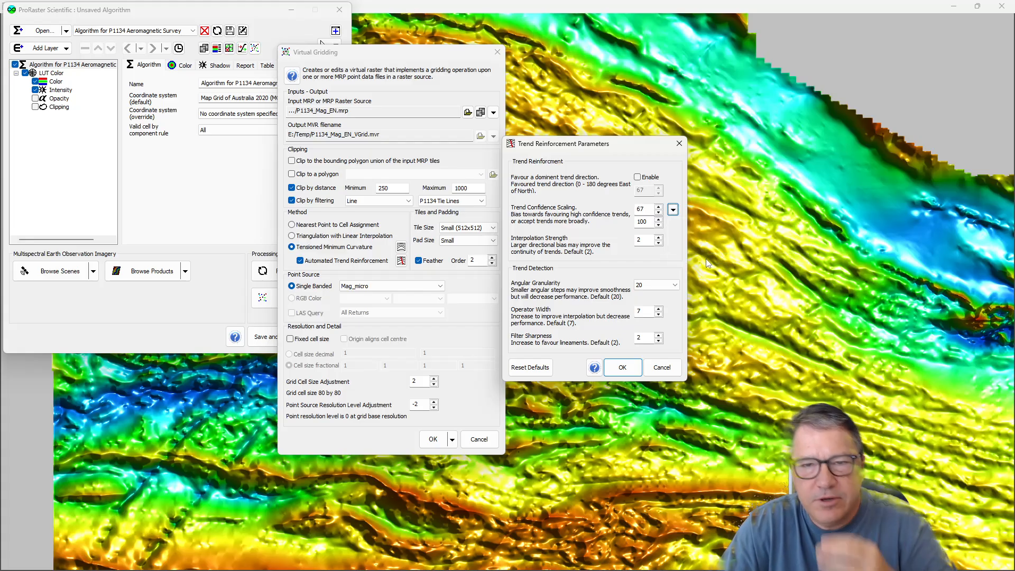
left_click(673, 209)
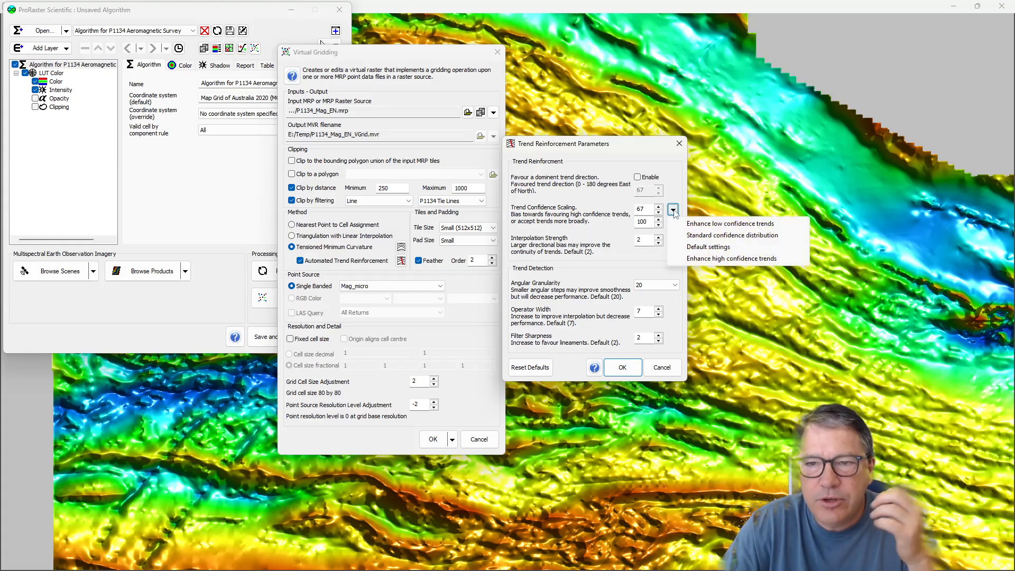
left_click(715, 224)
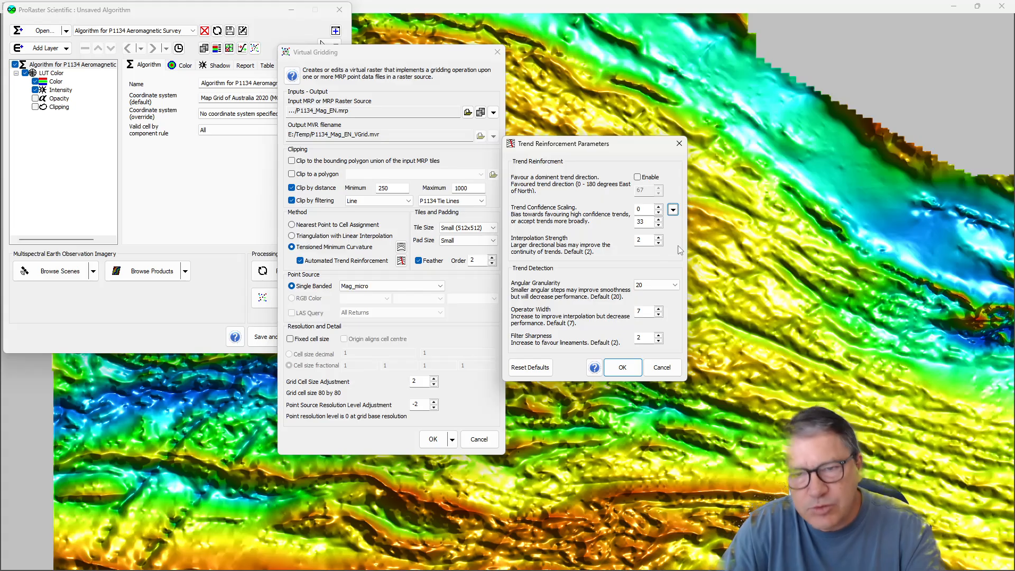
left_click(673, 209)
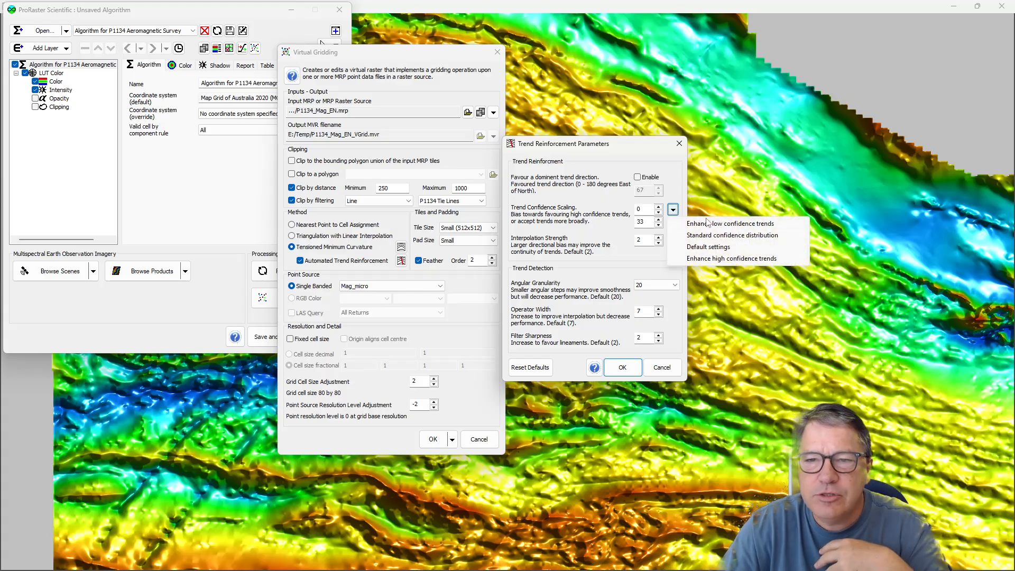
left_click(711, 246)
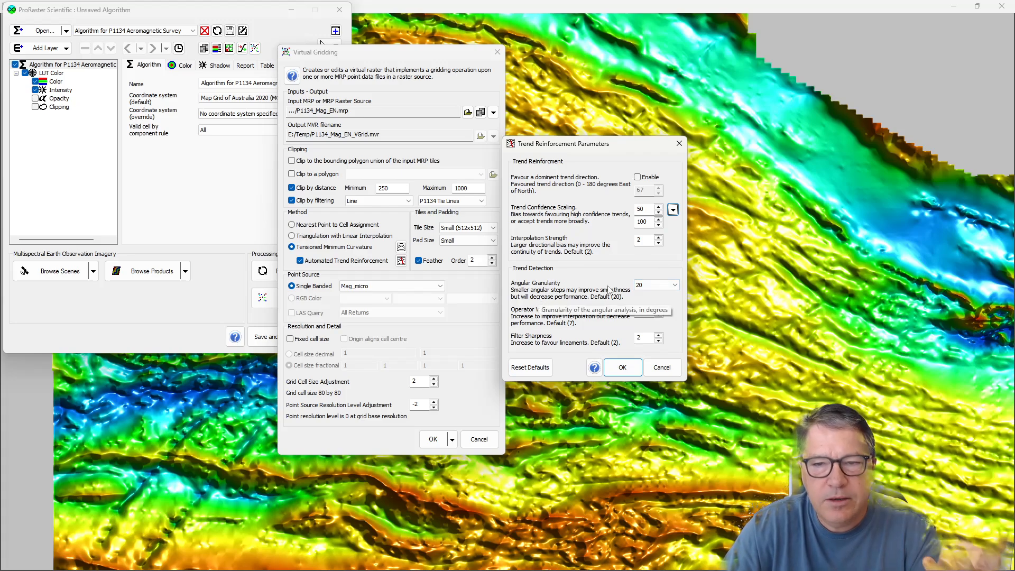
Try an angular granularity of 5 for trend detection, discarding both the trend reinforcement and virtual gridding edits.
left_click(655, 285)
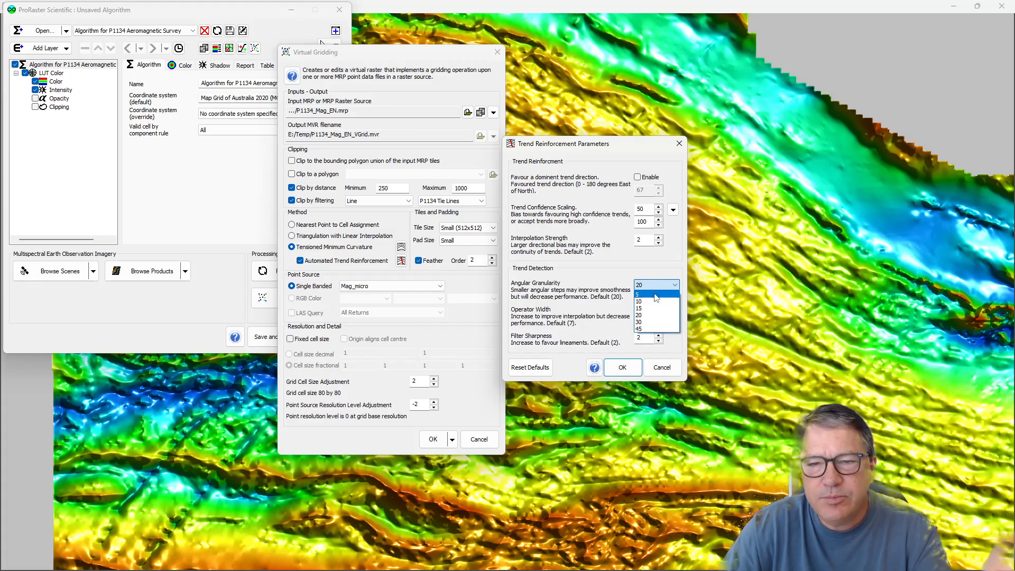
left_click(654, 294)
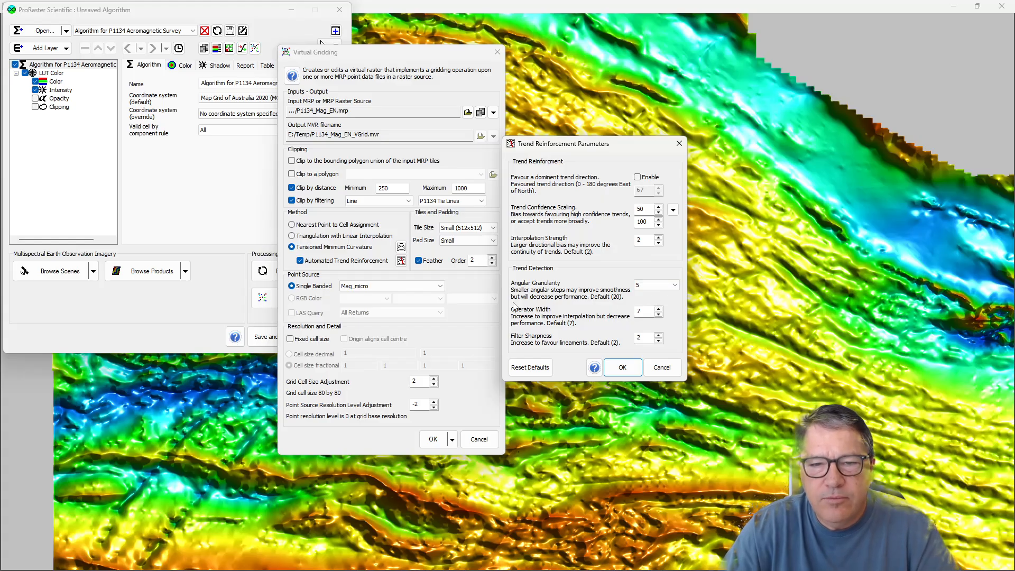
left_click(659, 309)
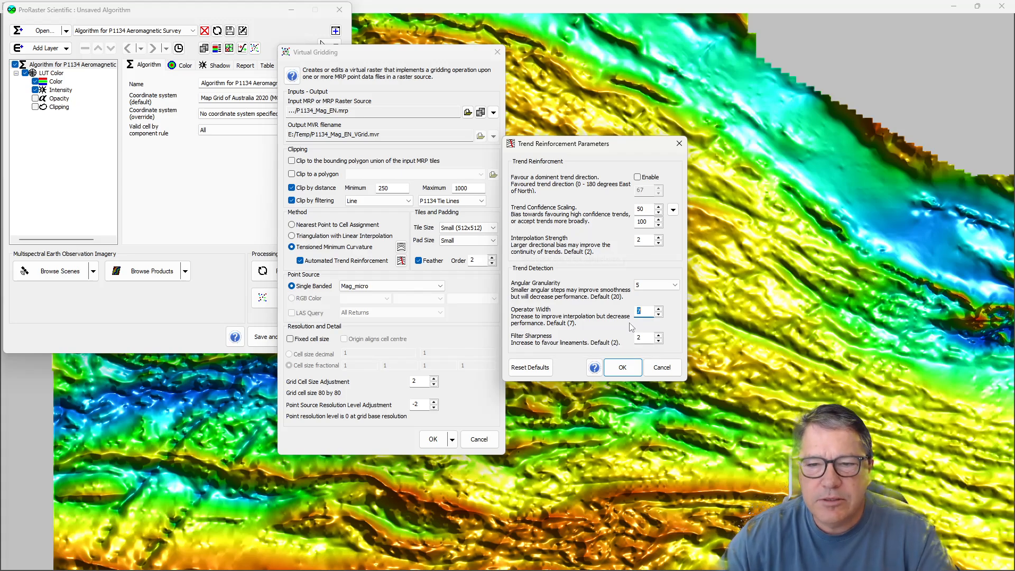
left_click(667, 369)
left_click(481, 440)
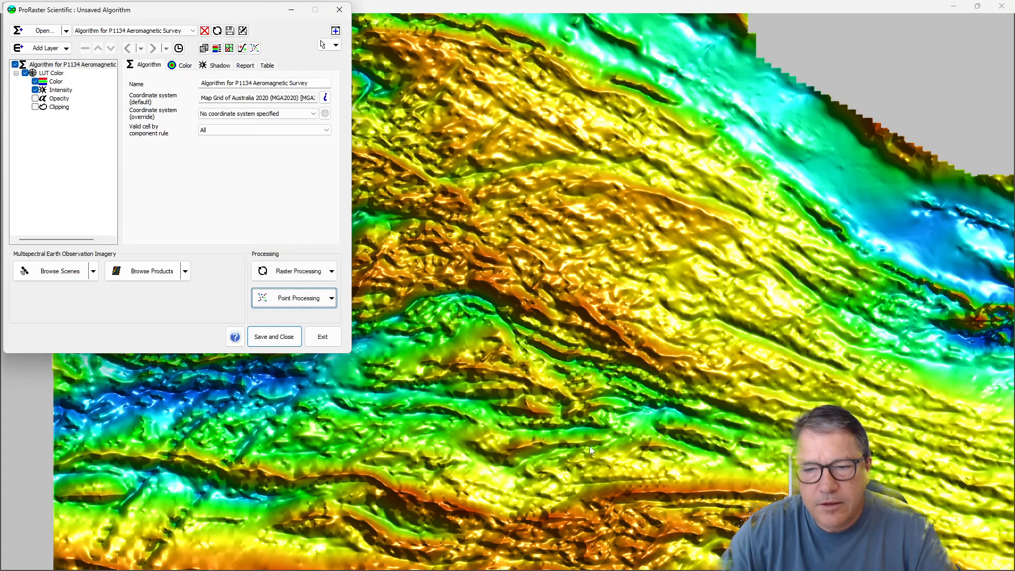
Examine the gridded linear features from the central survey area eastward, through the crosscutting lineaments, to the high-amplitude banded trends in the northeast.
left_click(589, 446)
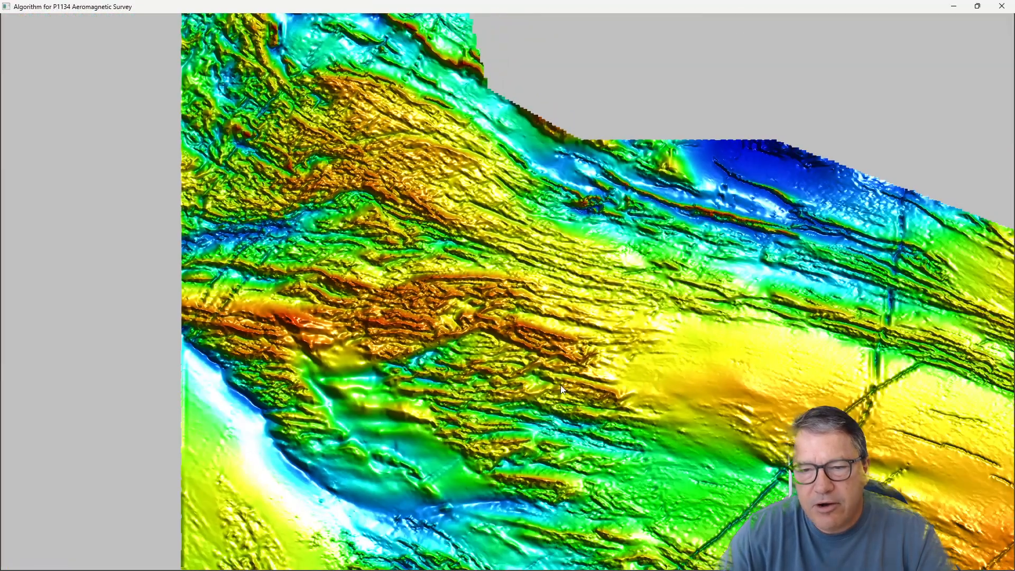
left_click_drag(560, 385, 328, 209)
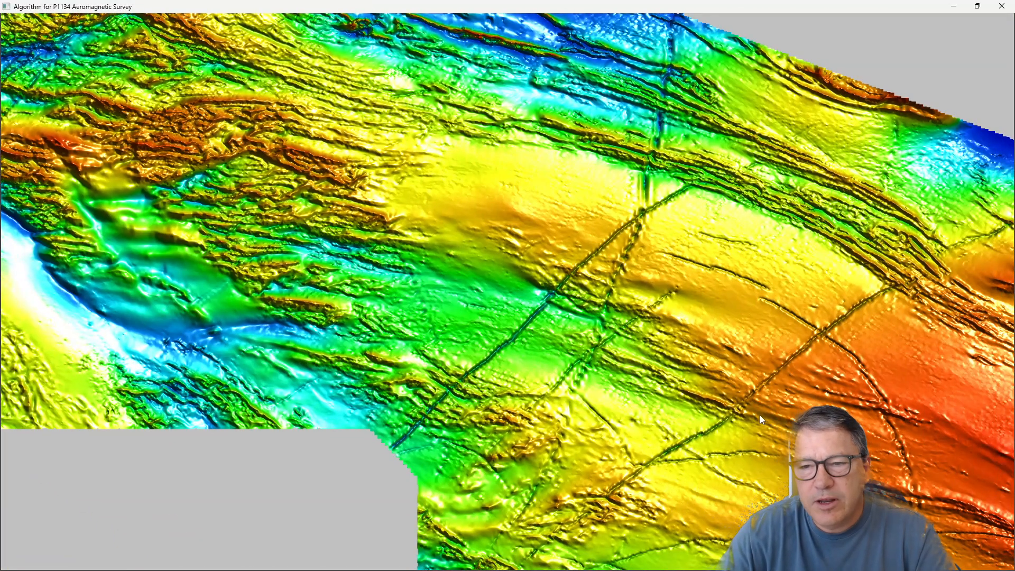
left_click_drag(759, 414, 486, 273)
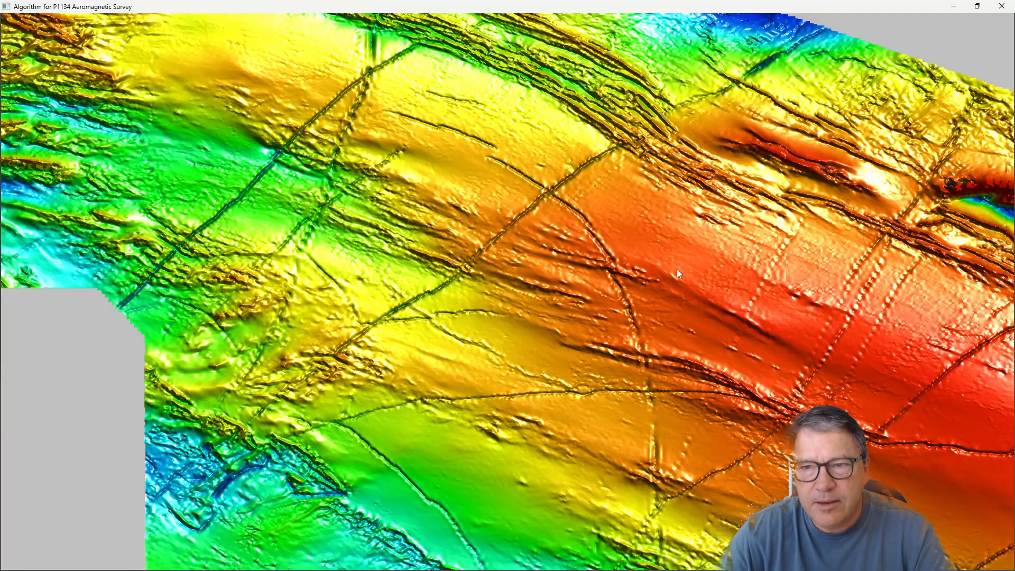
left_click_drag(623, 323, 400, 431)
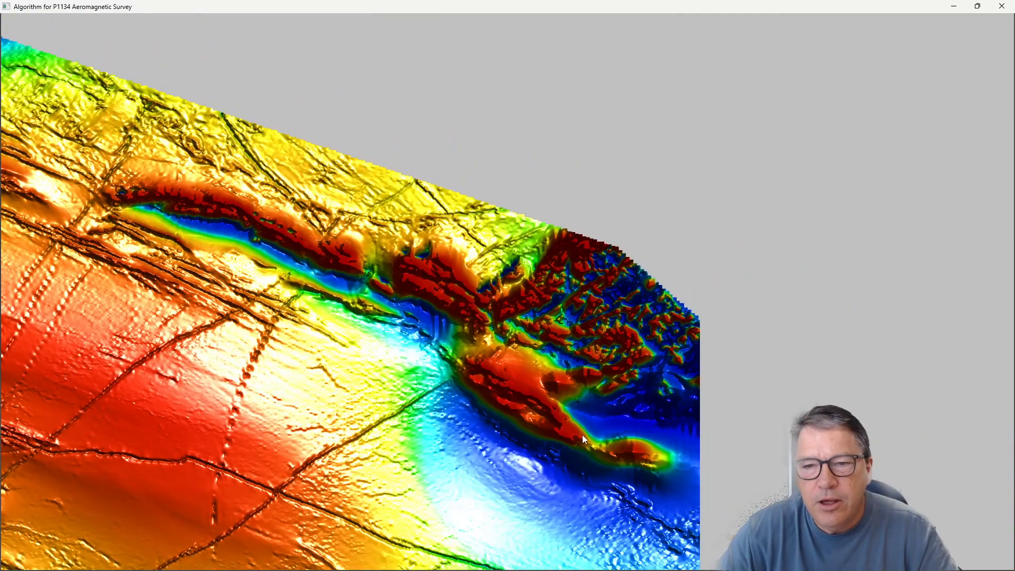
left_click_drag(615, 413, 419, 286)
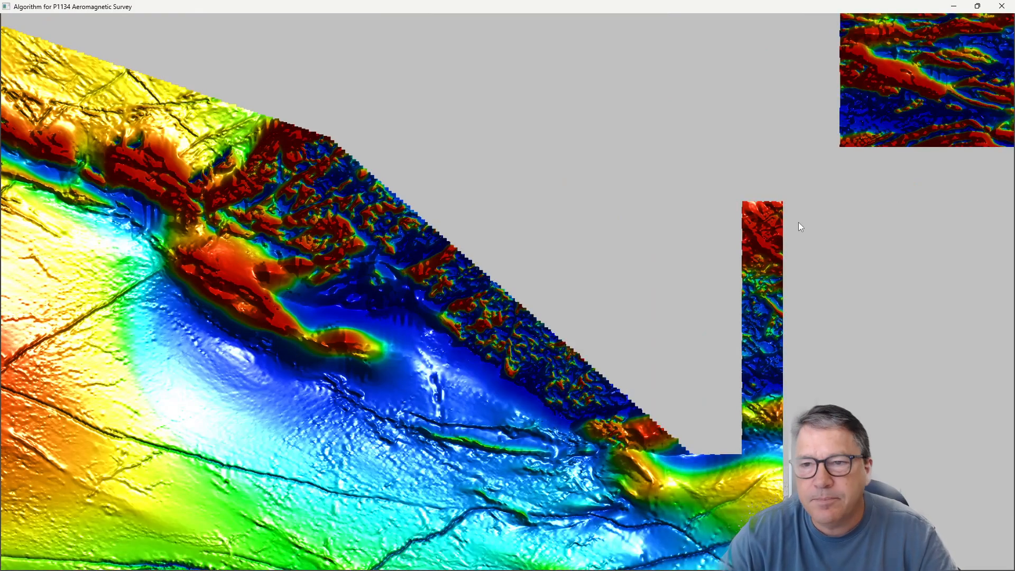
left_click_drag(797, 224, 351, 260)
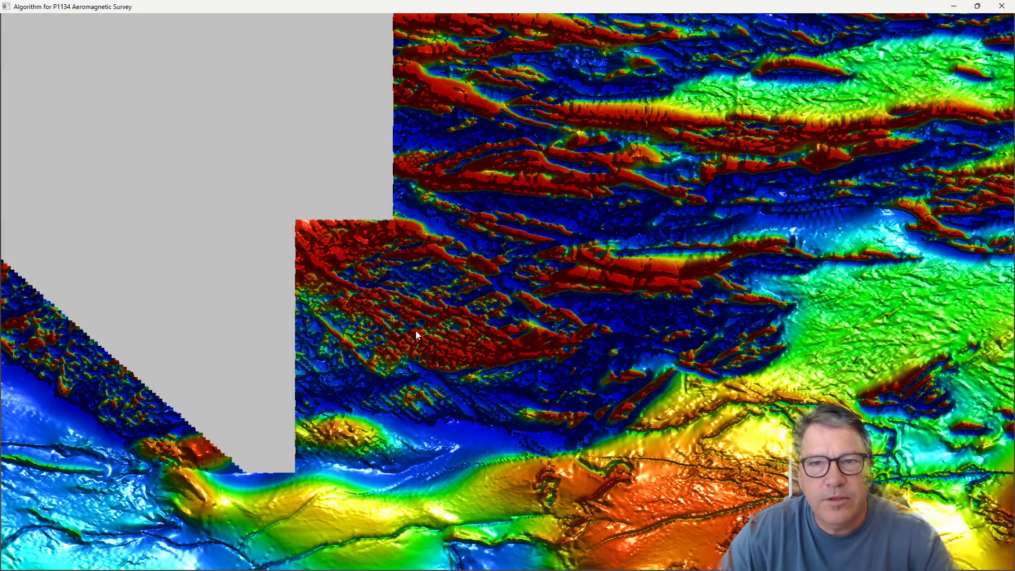
left_click_drag(551, 259, 525, 344)
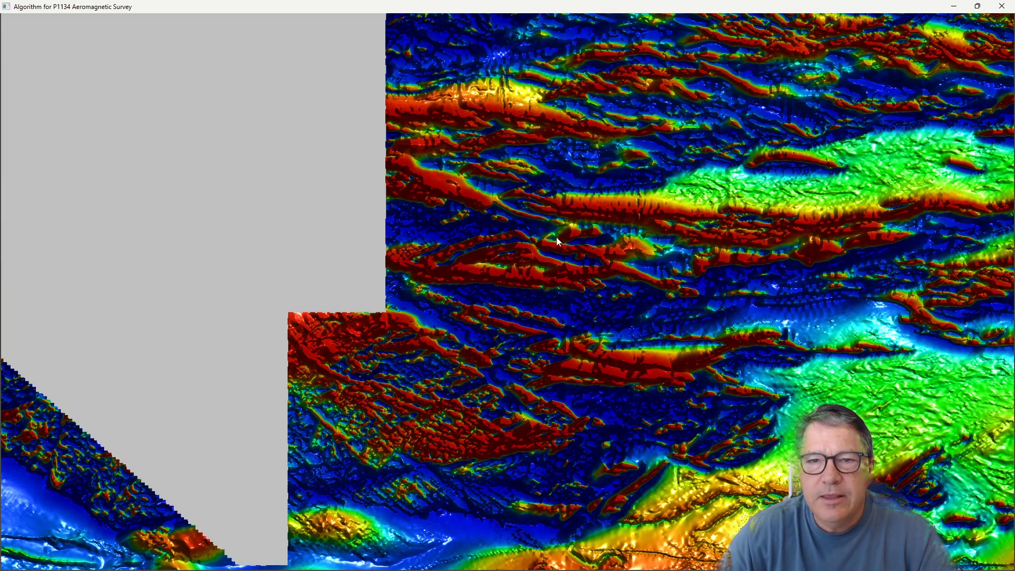
left_click_drag(556, 237, 539, 339)
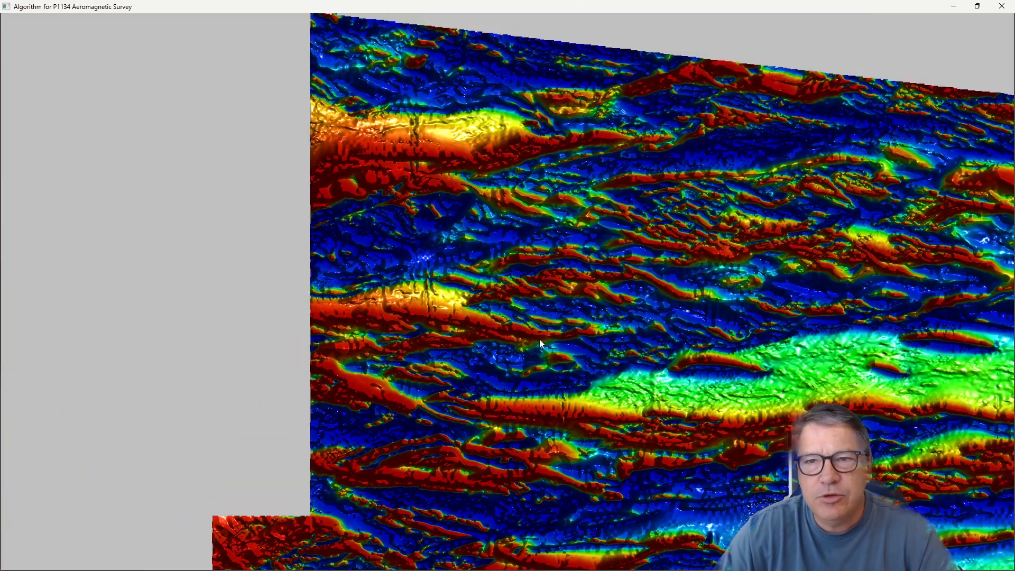